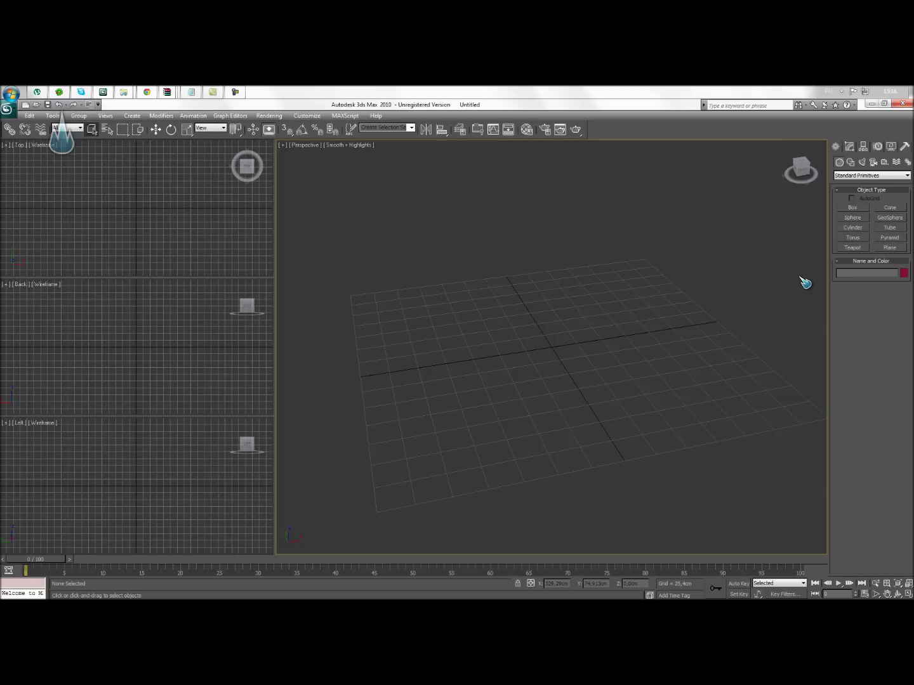
- Orbit the Perspective view and create a cube, Box01, standing on the grid
{"action": "left_click", "coordinate": [897, 595]}
{"action": "mouse_move", "coordinate": [576, 371]}
{"action": "left_mouse_down"}
{"action": "mouse_move", "coordinate": [569, 383]}
{"action": "mouse_move", "coordinate": [569, 371]}
{"action": "left_mouse_up"}
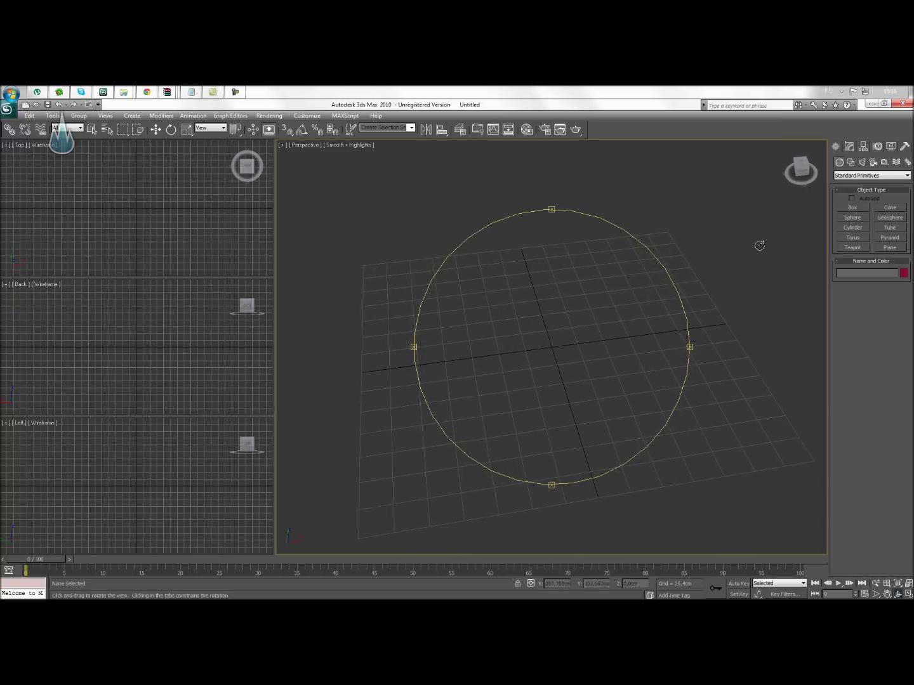
{"action": "left_click", "coordinate": [862, 210]}
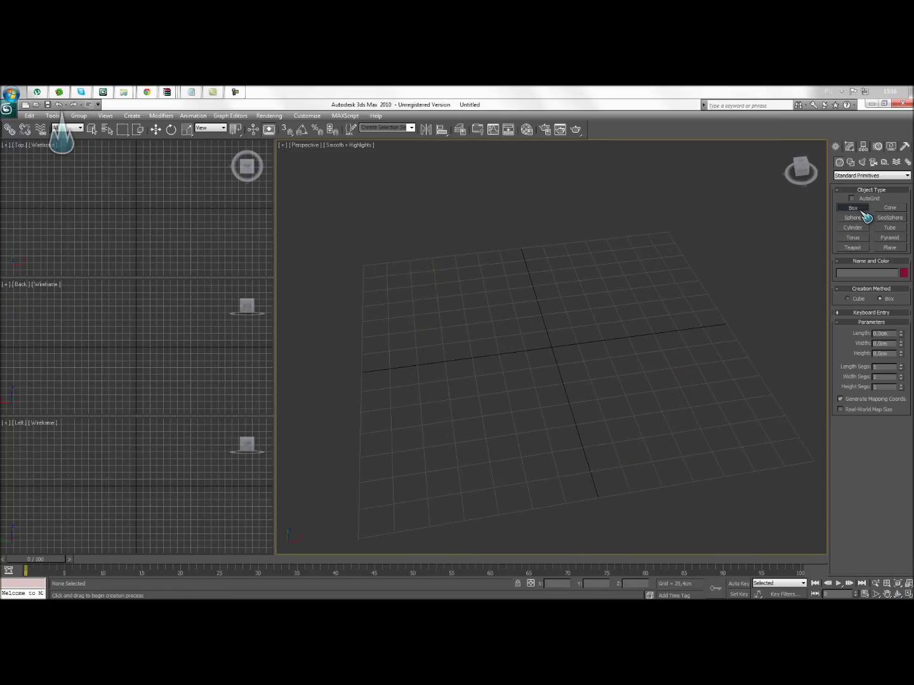
{"action": "mouse_move", "coordinate": [482, 346]}
{"action": "left_mouse_down"}
{"action": "mouse_move", "coordinate": [542, 359]}
{"action": "mouse_move", "coordinate": [587, 397]}
{"action": "left_mouse_up"}
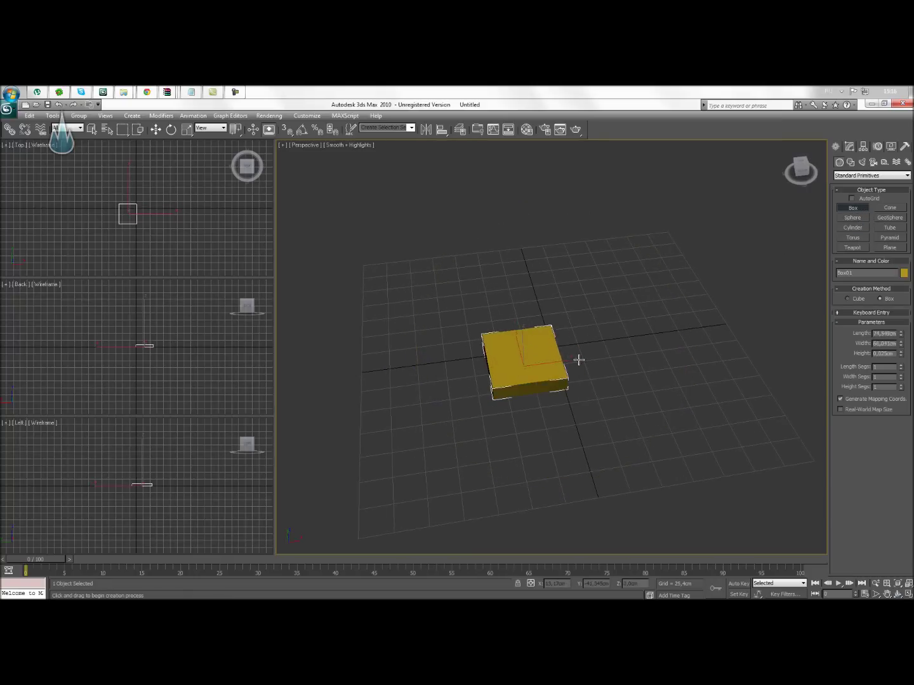
{"action": "left_click", "coordinate": [566, 329]}
- Set the Perspective viewport to Edged Faces display and zoom in
{"action": "left_click", "coordinate": [365, 146]}
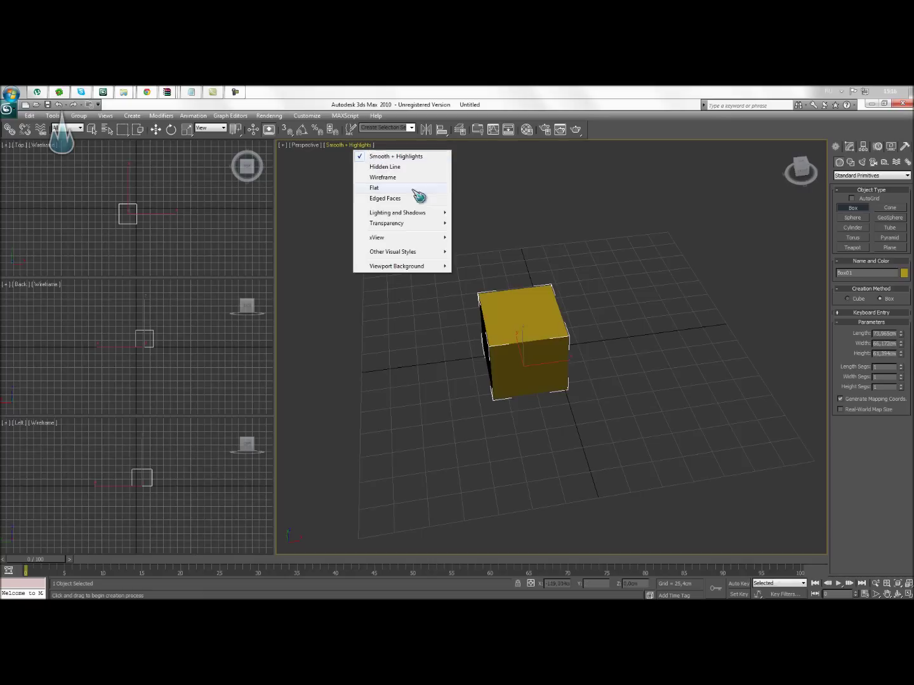
{"action": "left_click", "coordinate": [403, 199]}
{"action": "scroll", "coordinate": [650, 360], "scroll_direction": "up", "scroll_amount": 2}
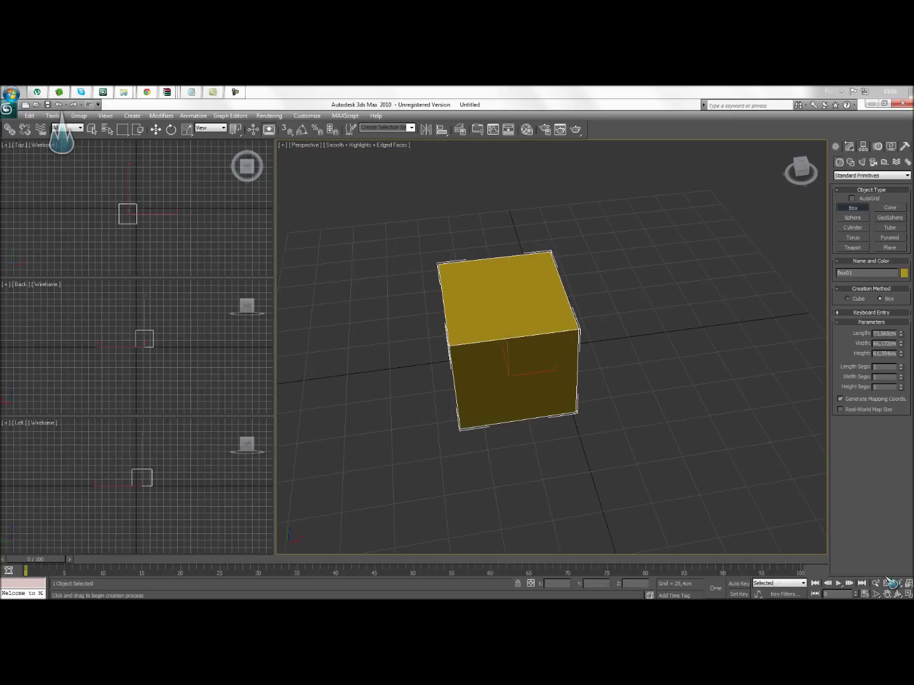
{"action": "left_click", "coordinate": [897, 594]}
- Orbit around the cube and bring up its modifier stack in the Modify panel
{"action": "left_click_drag", "start_coordinate": [561, 387], "coordinate": [628, 355]}
{"action": "left_click", "coordinate": [849, 146]}
{"action": "right_click", "coordinate": [567, 295]}
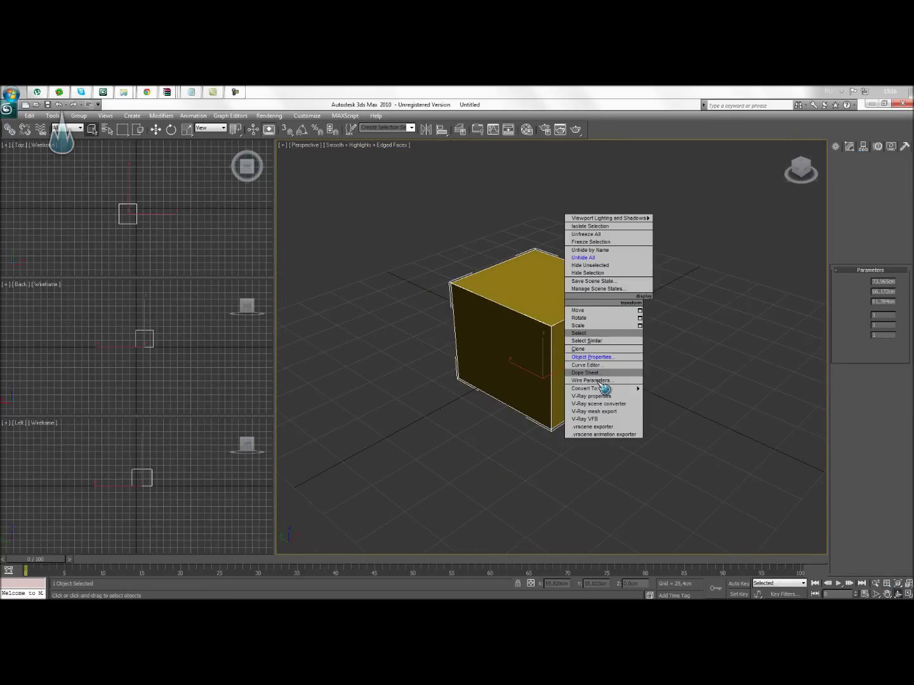
{"action": "left_click", "coordinate": [551, 340]}
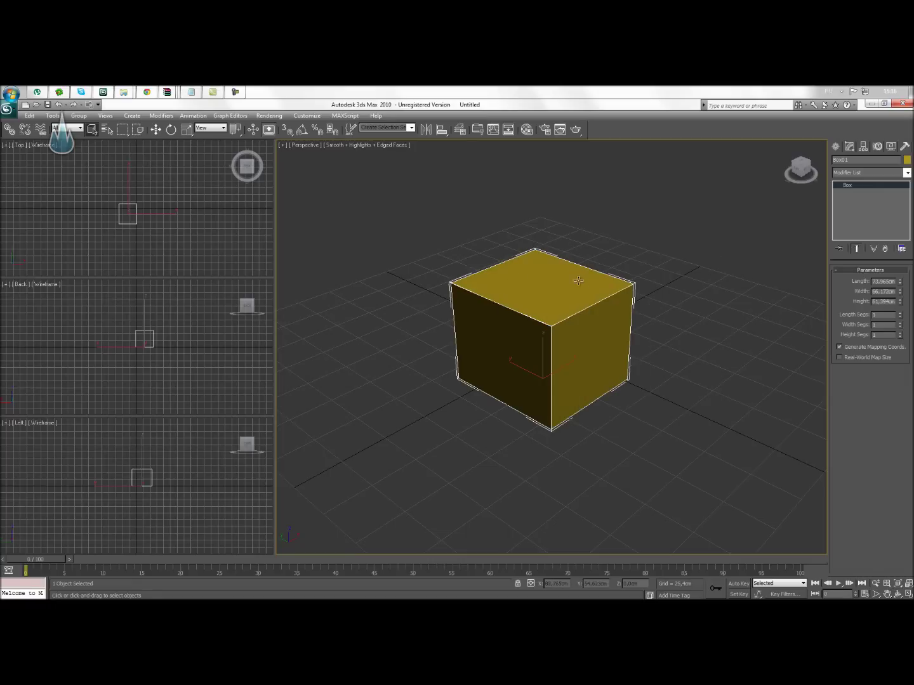
- Orbit again, activate Select and Move, and bring up the cube's Convert To choices
{"action": "left_click", "coordinate": [899, 593]}
{"action": "mouse_move", "coordinate": [539, 363]}
{"action": "left_mouse_down"}
{"action": "mouse_move", "coordinate": [501, 369]}
{"action": "mouse_move", "coordinate": [513, 367]}
{"action": "left_mouse_up"}
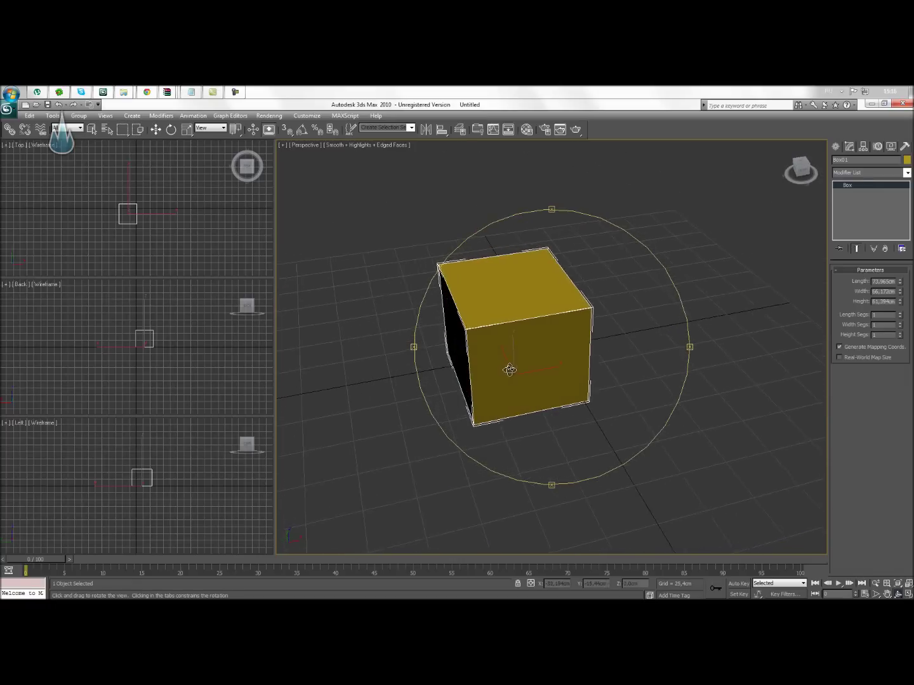
{"action": "left_click", "coordinate": [156, 129]}
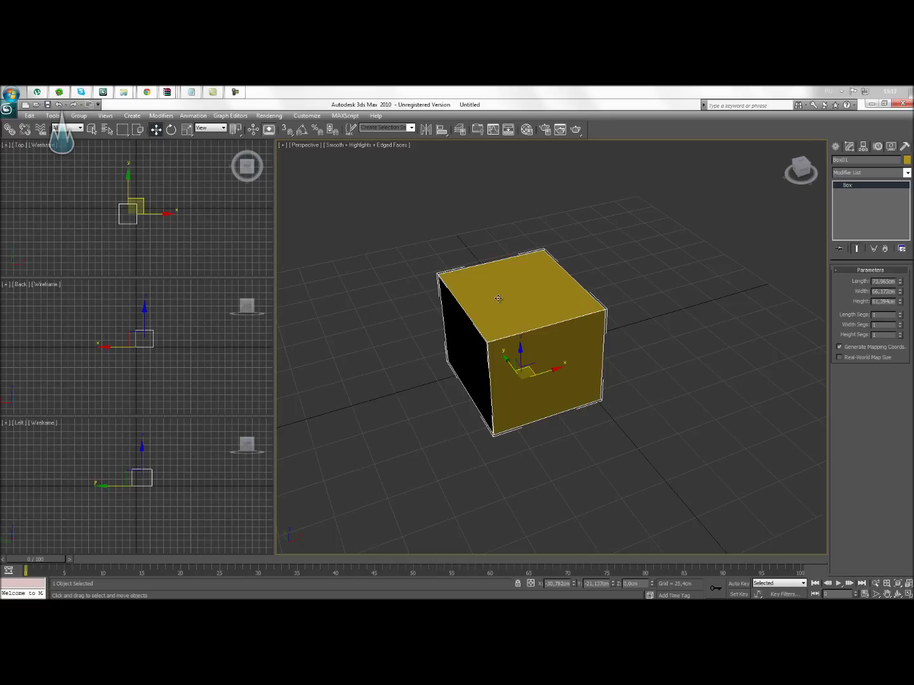
{"action": "right_click", "coordinate": [499, 300]}
{"action": "mouse_move", "coordinate": [534, 385]}
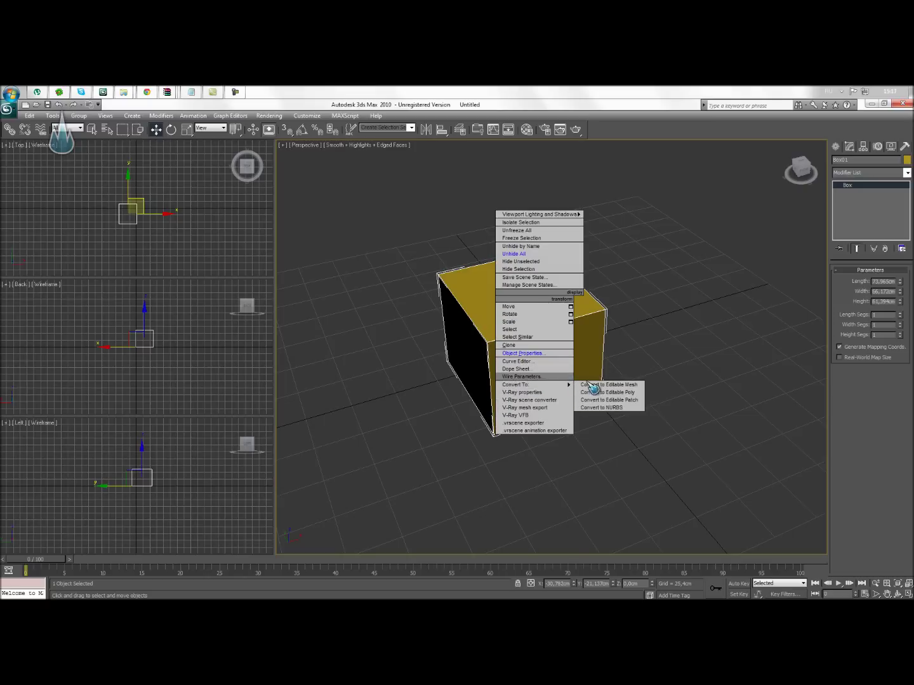
- Dismiss the cube's quad menu several times, then browse the Modifier List
{"action": "left_click", "coordinate": [631, 397]}
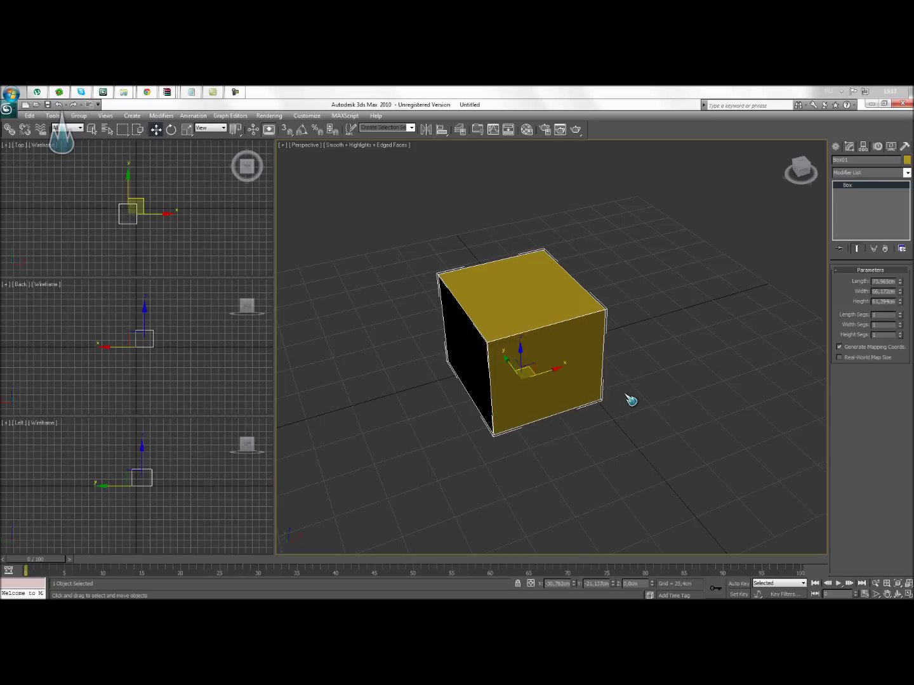
{"action": "right_click", "coordinate": [557, 316]}
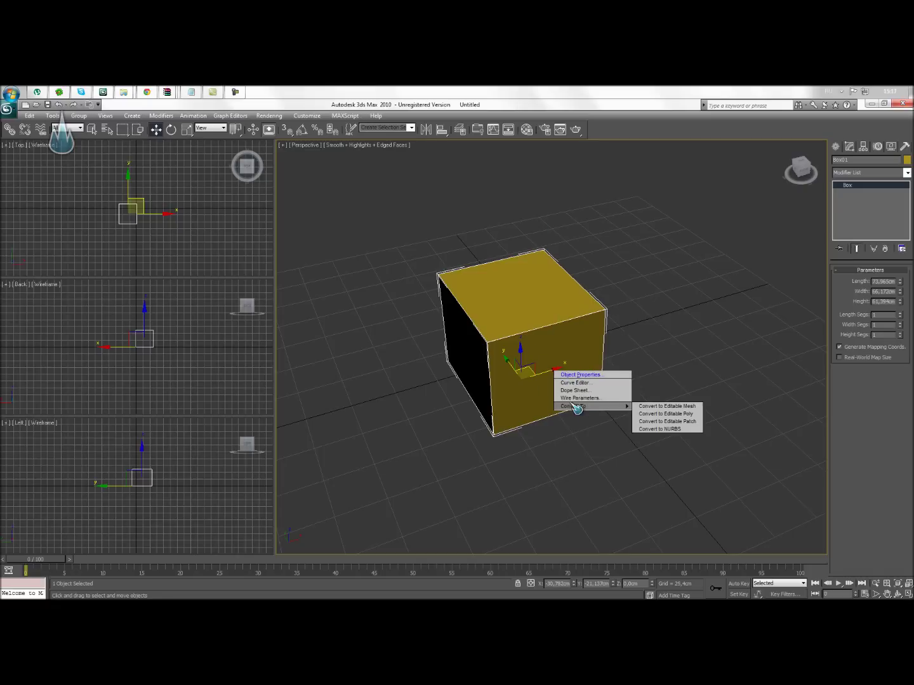
{"action": "mouse_move", "coordinate": [574, 406]}
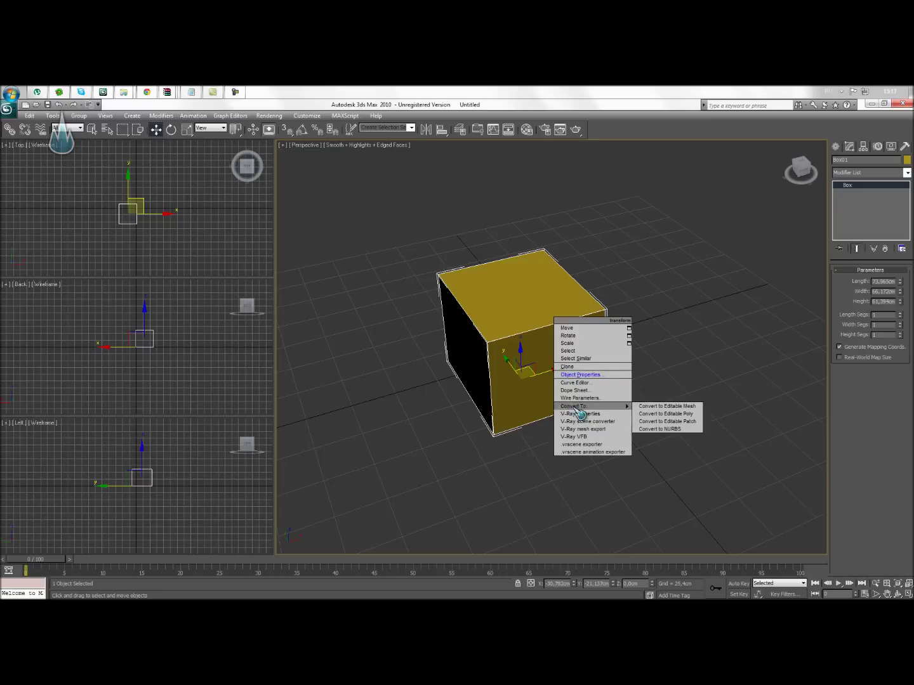
{"action": "left_click", "coordinate": [670, 355]}
{"action": "right_click", "coordinate": [552, 319]}
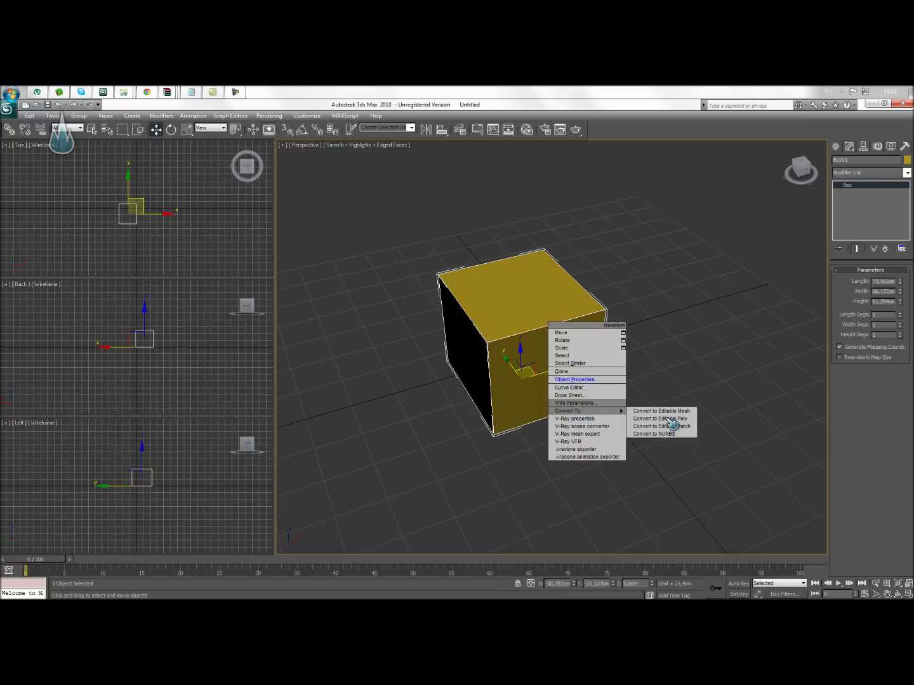
{"action": "left_click", "coordinate": [678, 427]}
{"action": "left_click", "coordinate": [907, 173]}
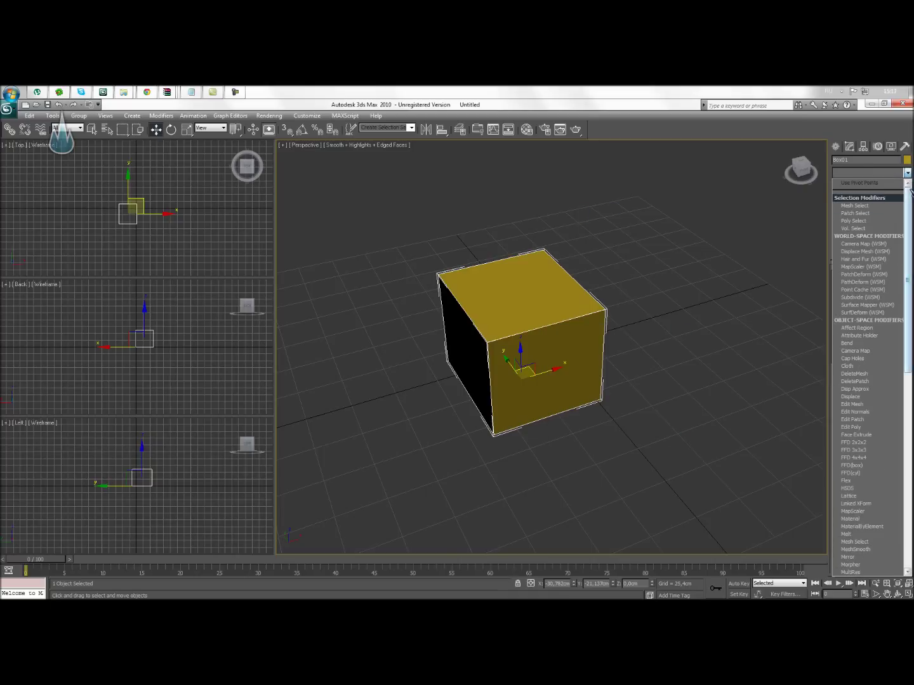
{"action": "left_click_drag", "start_coordinate": [909, 193], "coordinate": [908, 235]}
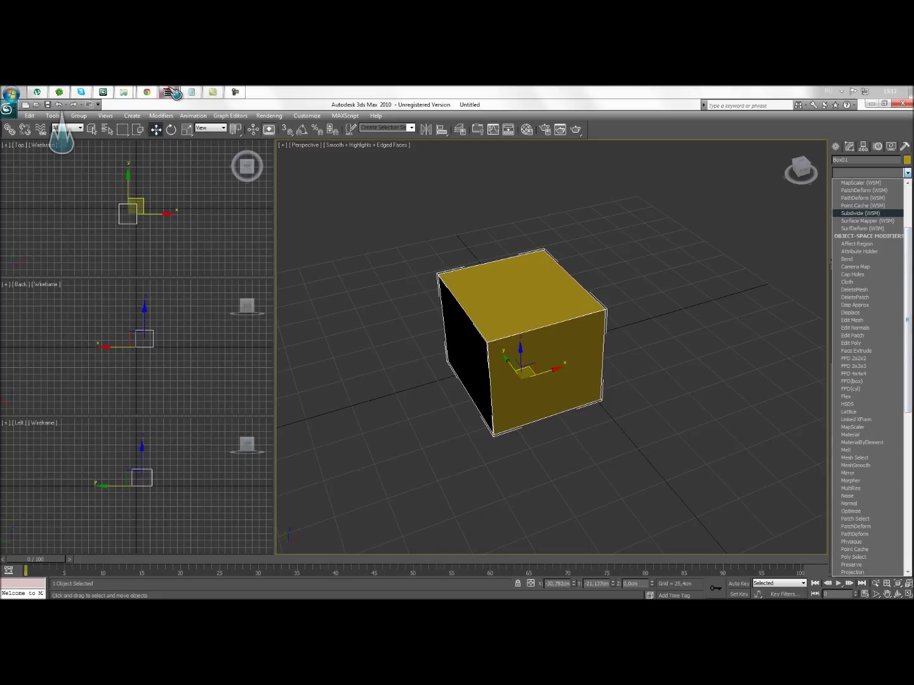
- Close the archiver, folder and text editor windows from the taskbar
{"action": "right_click", "coordinate": [167, 92]}
{"action": "left_click", "coordinate": [156, 266]}
{"action": "right_click", "coordinate": [123, 92]}
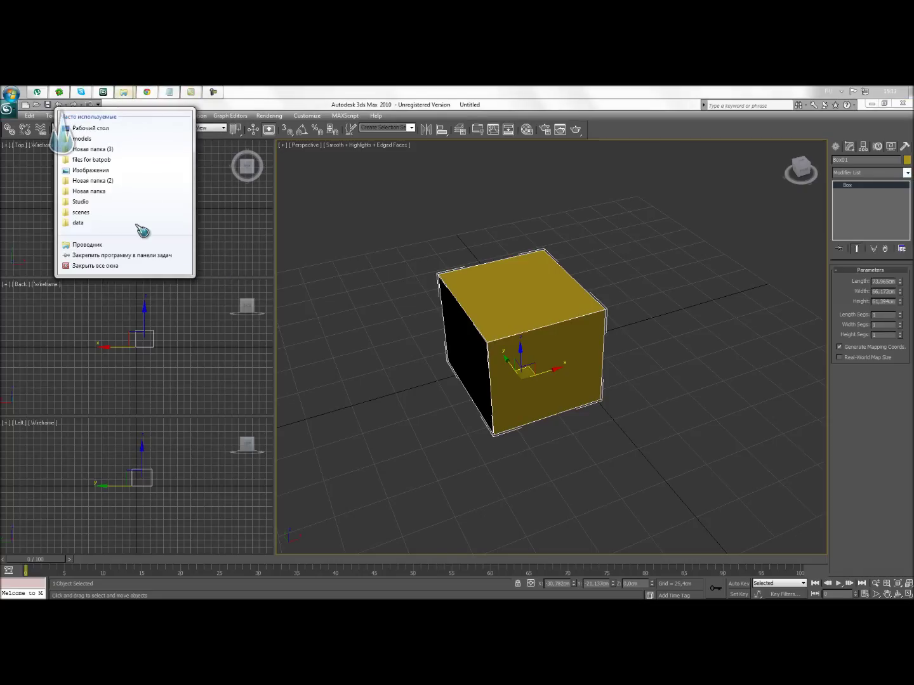
{"action": "left_click", "coordinate": [123, 266]}
{"action": "right_click", "coordinate": [147, 92]}
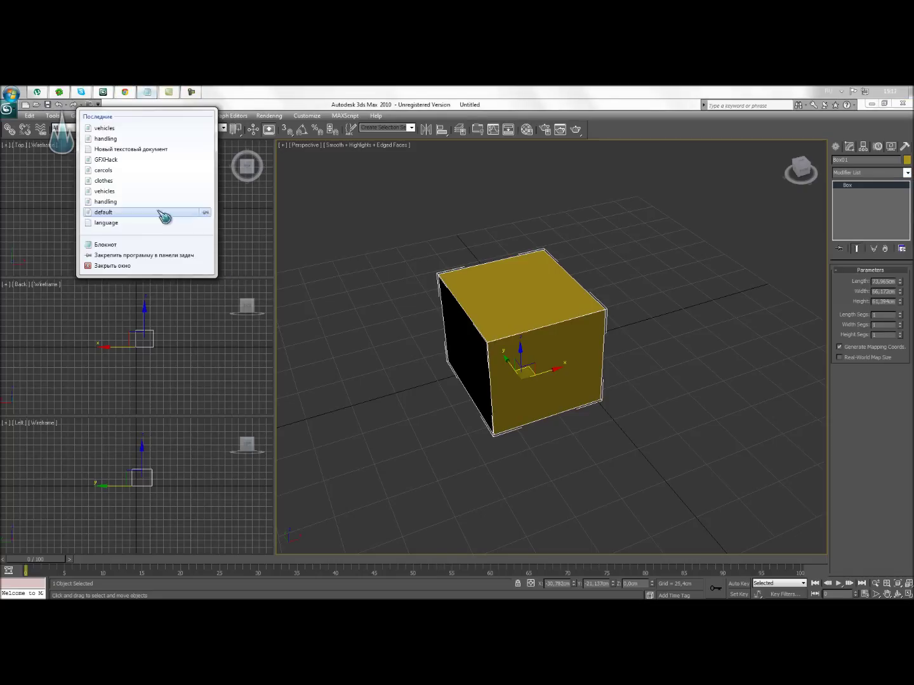
{"action": "left_click", "coordinate": [143, 266]}
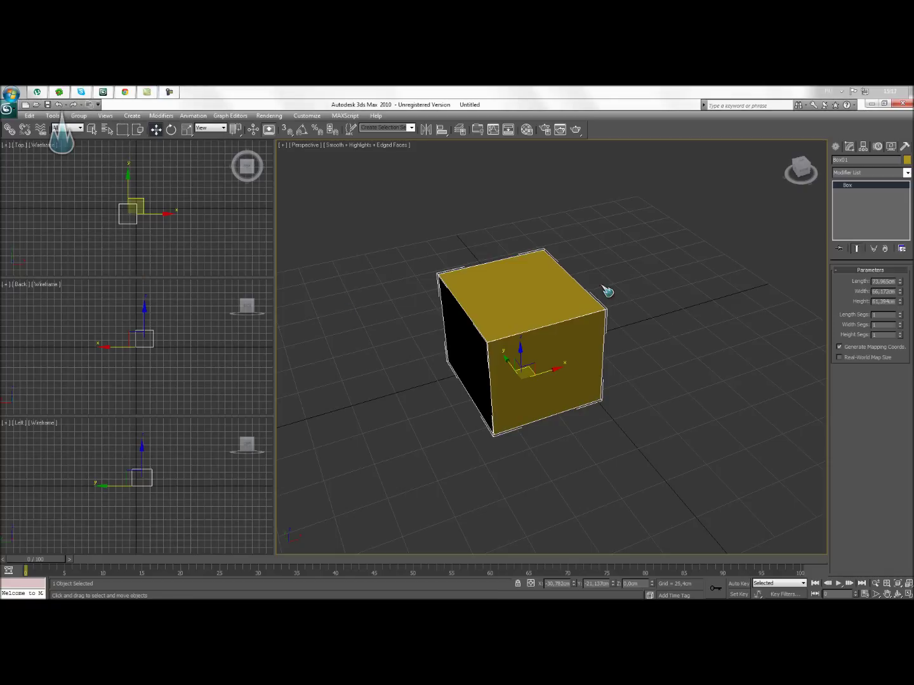
- Convert Box01 to Editable Poly and enter Vertex sub-object mode
{"action": "right_click", "coordinate": [549, 326]}
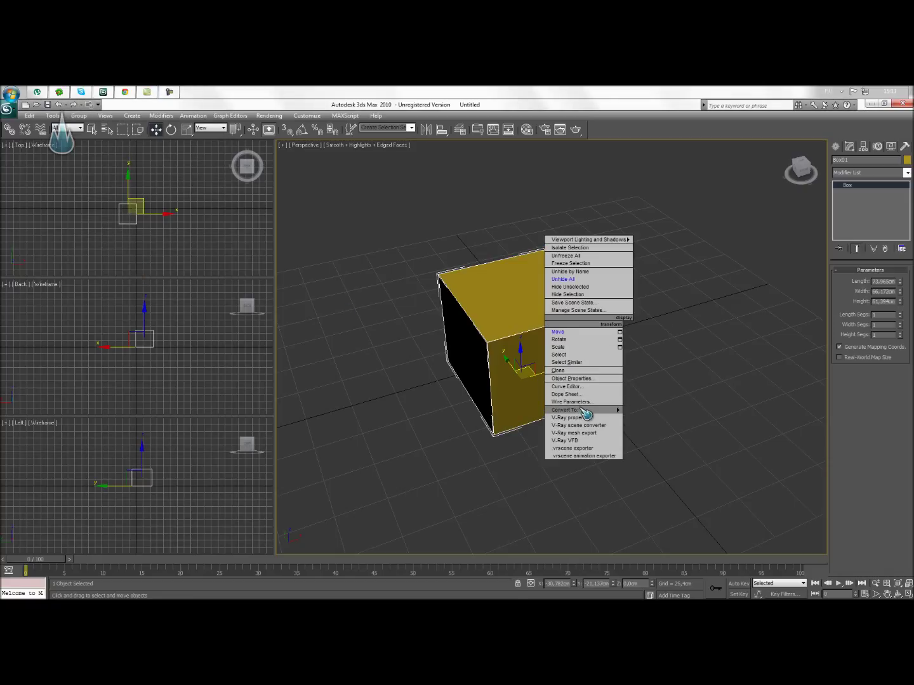
{"action": "mouse_move", "coordinate": [572, 410]}
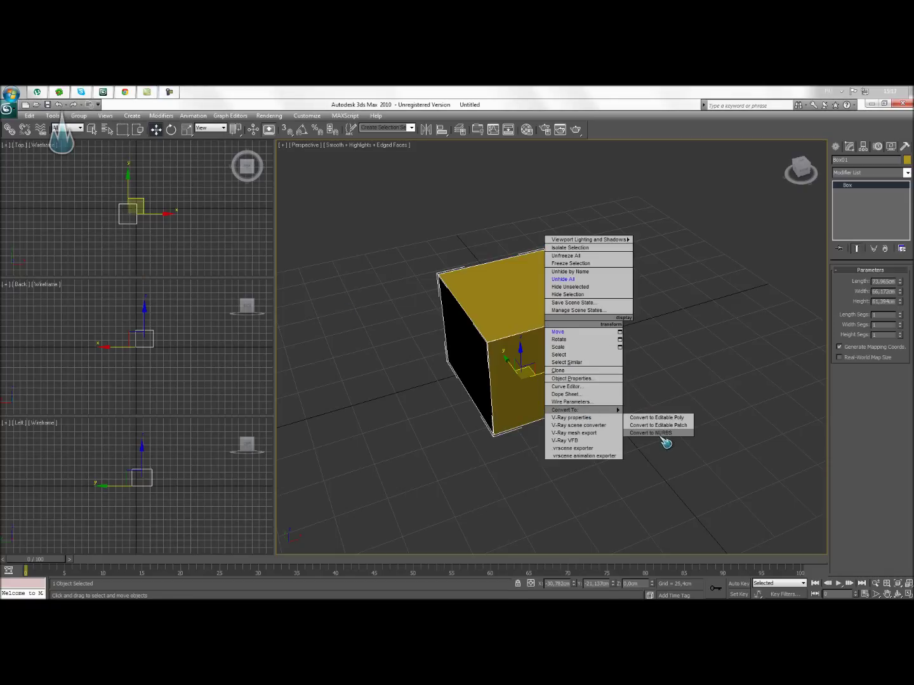
{"action": "left_click", "coordinate": [656, 418]}
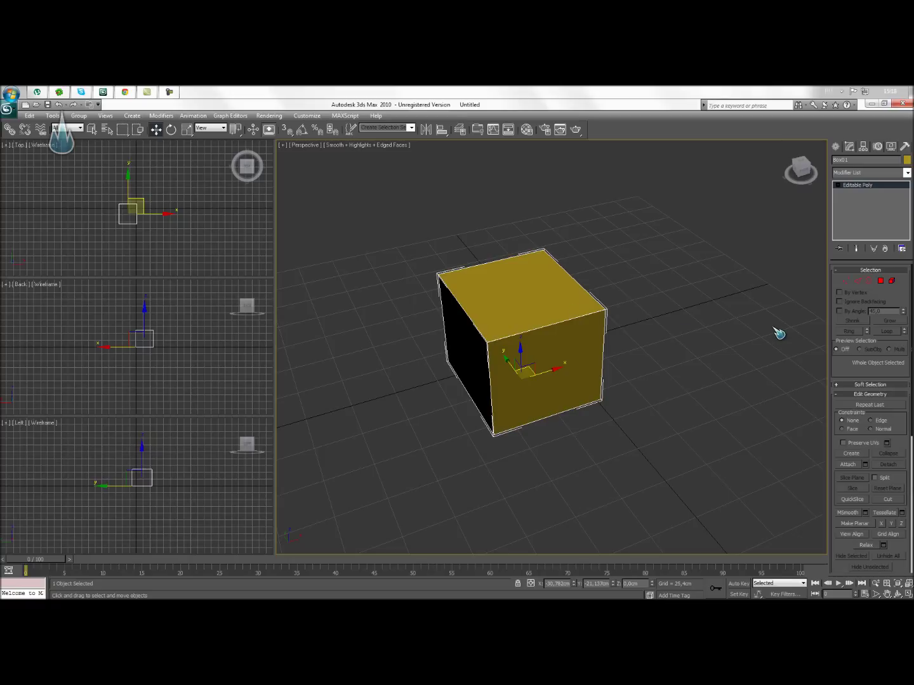
{"action": "left_click", "coordinate": [848, 283]}
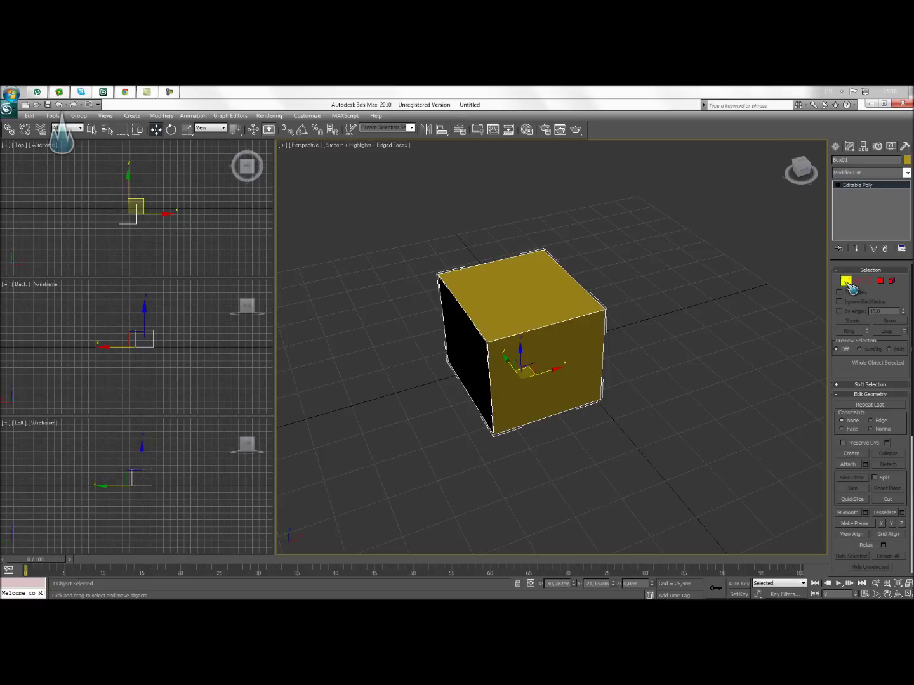
- Raise the cube's front-top corner vertex, then undo the change with Ctrl+Z
{"action": "left_click", "coordinate": [491, 341]}
{"action": "left_click_drag", "start_coordinate": [490, 331], "coordinate": [478, 289]}
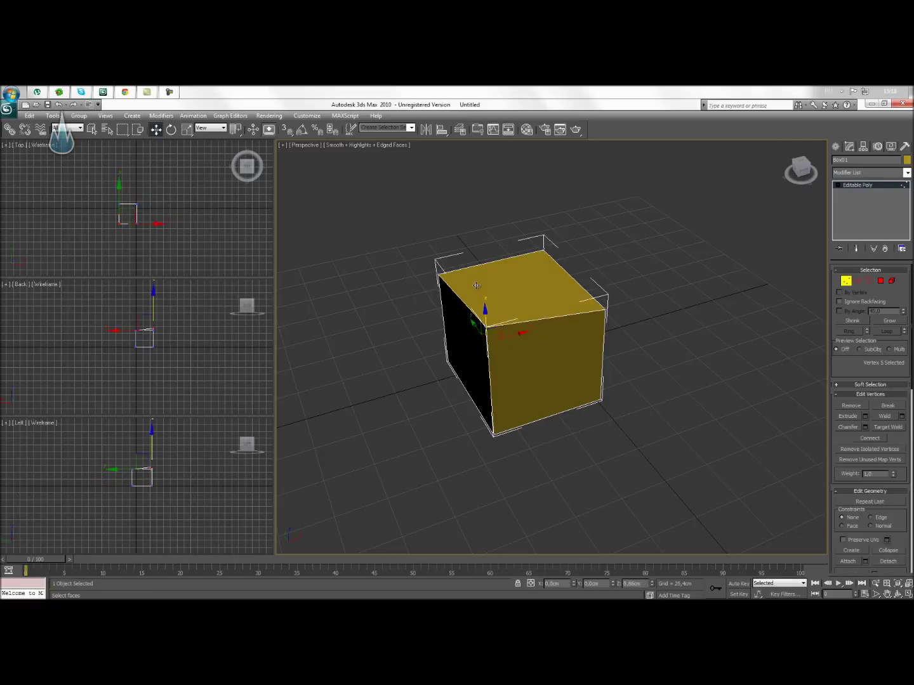
{"action": "key", "text": "ctrl+z"}
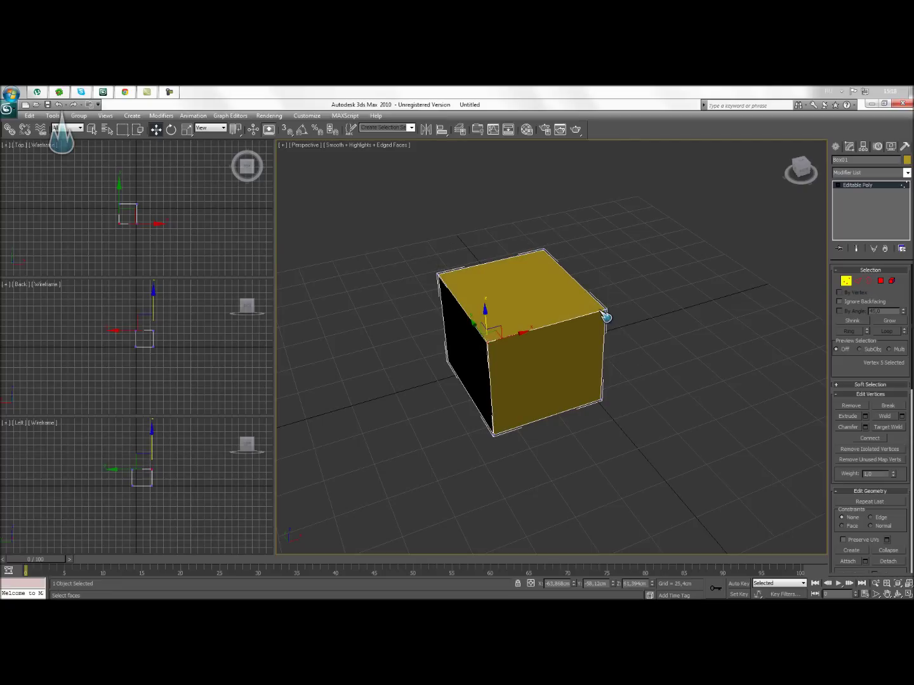
- Try selecting the right and front top corner vertices, then move to Edge level
{"action": "left_click", "coordinate": [604, 308]}
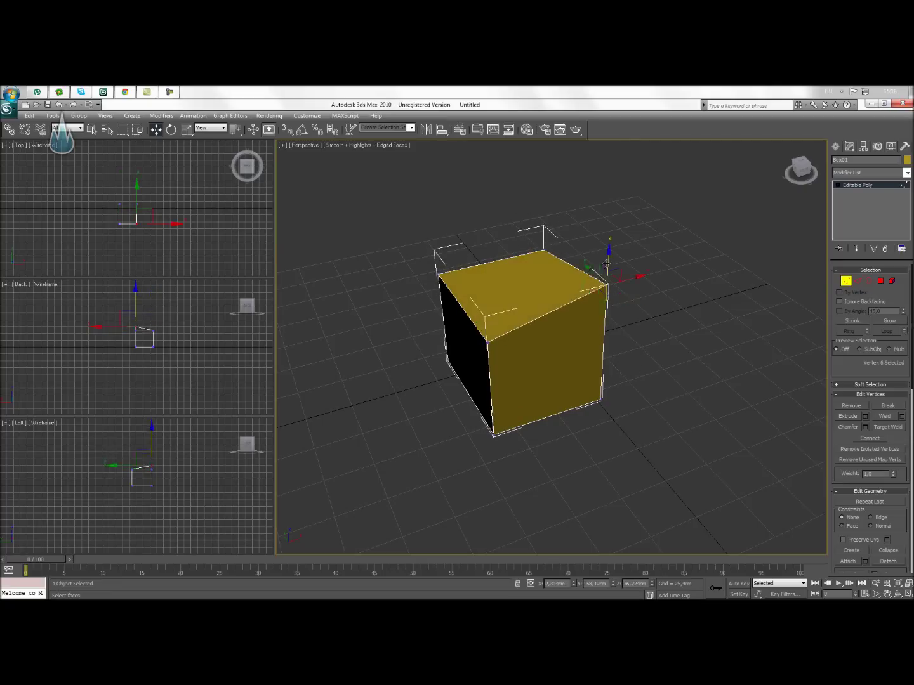
{"action": "left_click", "coordinate": [496, 347]}
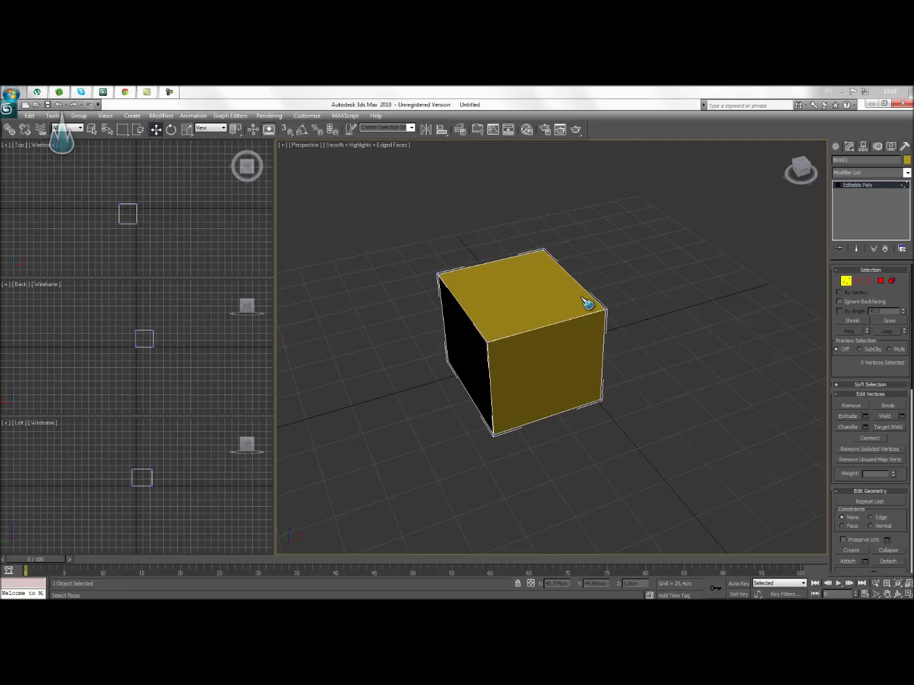
{"action": "left_click", "coordinate": [607, 310]}
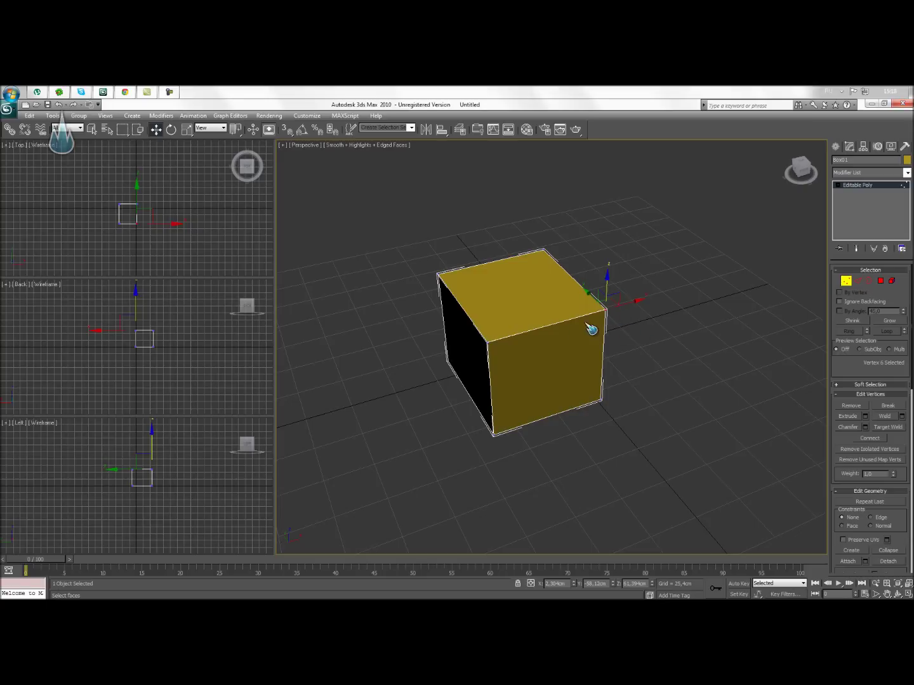
{"action": "left_click", "coordinate": [487, 340]}
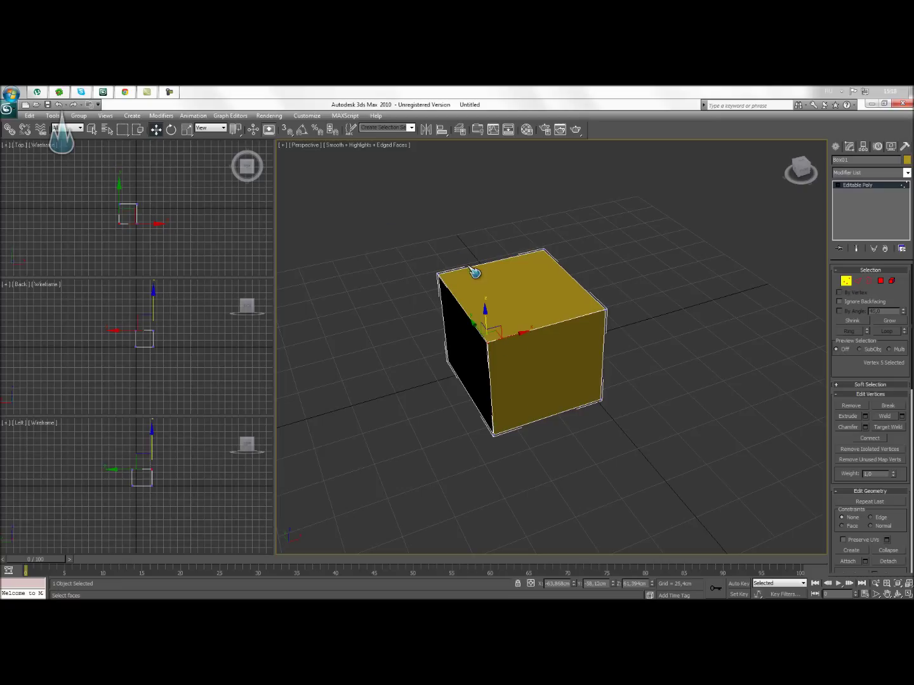
{"action": "left_click", "coordinate": [863, 283]}
{"action": "left_click", "coordinate": [526, 333]}
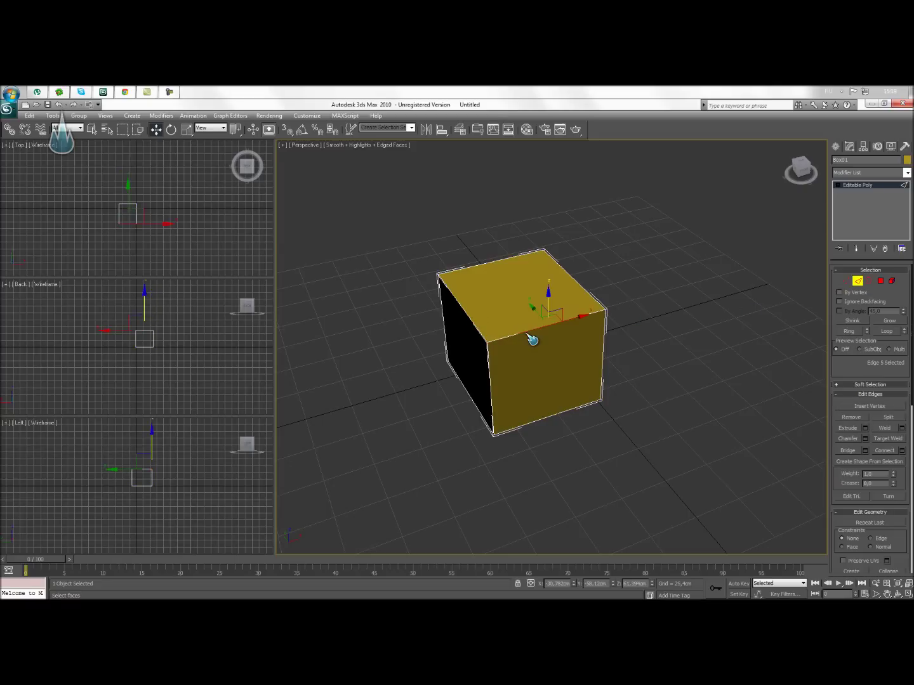
{"action": "left_click", "coordinate": [507, 258]}
{"action": "left_click", "coordinate": [462, 313]}
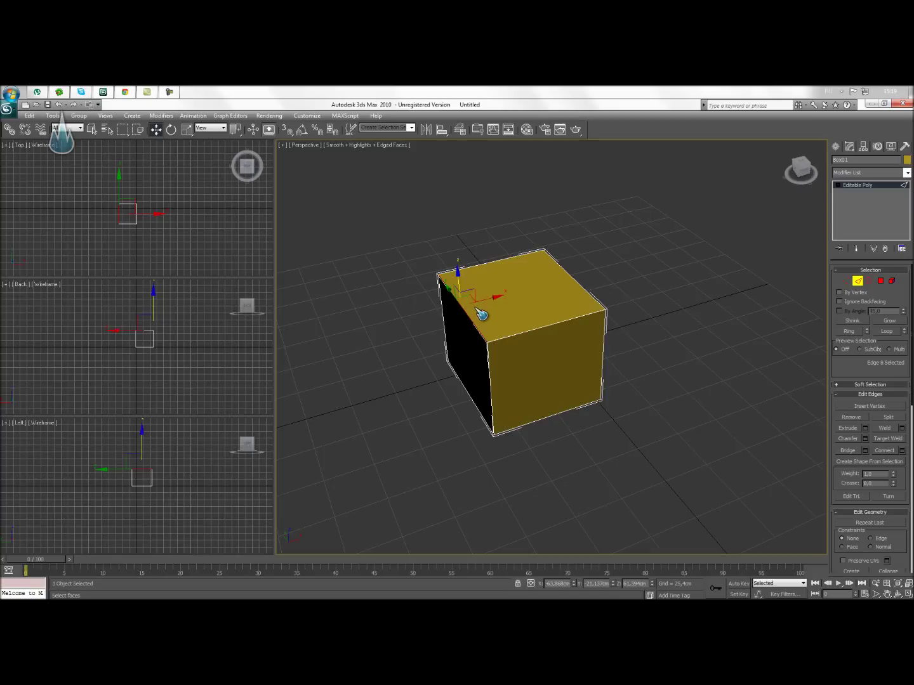
{"action": "left_click", "coordinate": [588, 294], "text": "ctrl"}
{"action": "left_click", "coordinate": [573, 320], "text": "ctrl"}
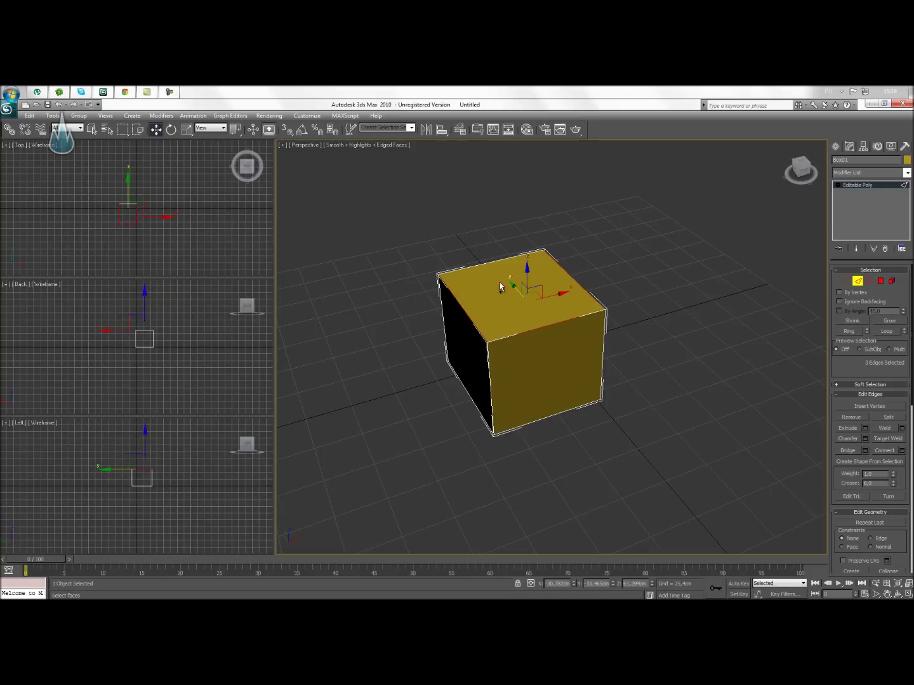
{"action": "left_click", "coordinate": [496, 262], "text": "ctrl"}
{"action": "left_click", "coordinate": [542, 347]}
{"action": "left_click", "coordinate": [547, 302]}
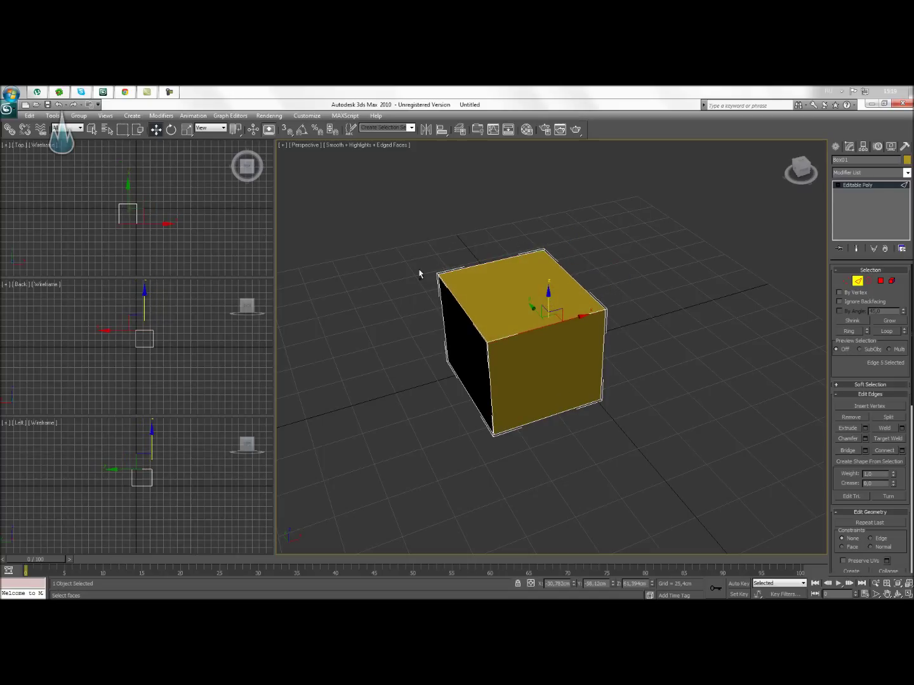
{"action": "left_click", "coordinate": [172, 129]}
{"action": "left_click_drag", "start_coordinate": [535, 305], "coordinate": [539, 268]}
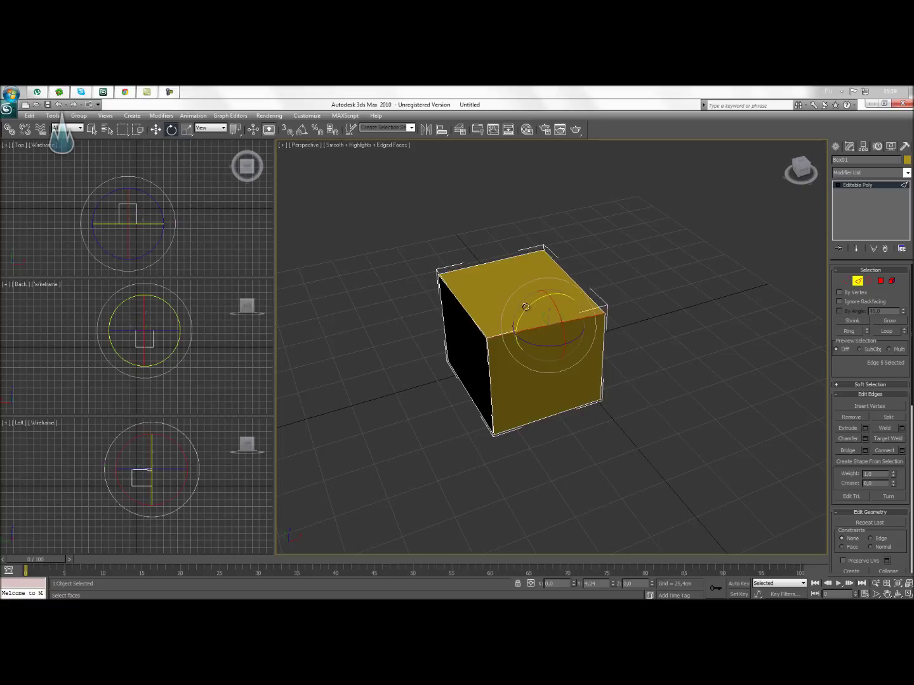
{"action": "key", "text": "ctrl+z"}
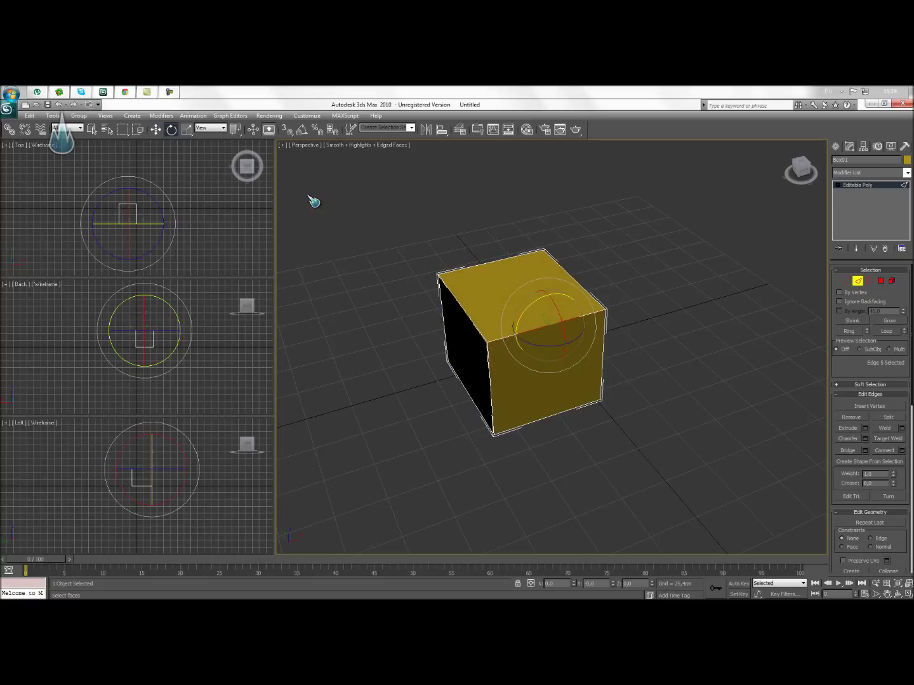
{"action": "left_click", "coordinate": [185, 129]}
{"action": "left_click_drag", "start_coordinate": [550, 330], "coordinate": [567, 338]}
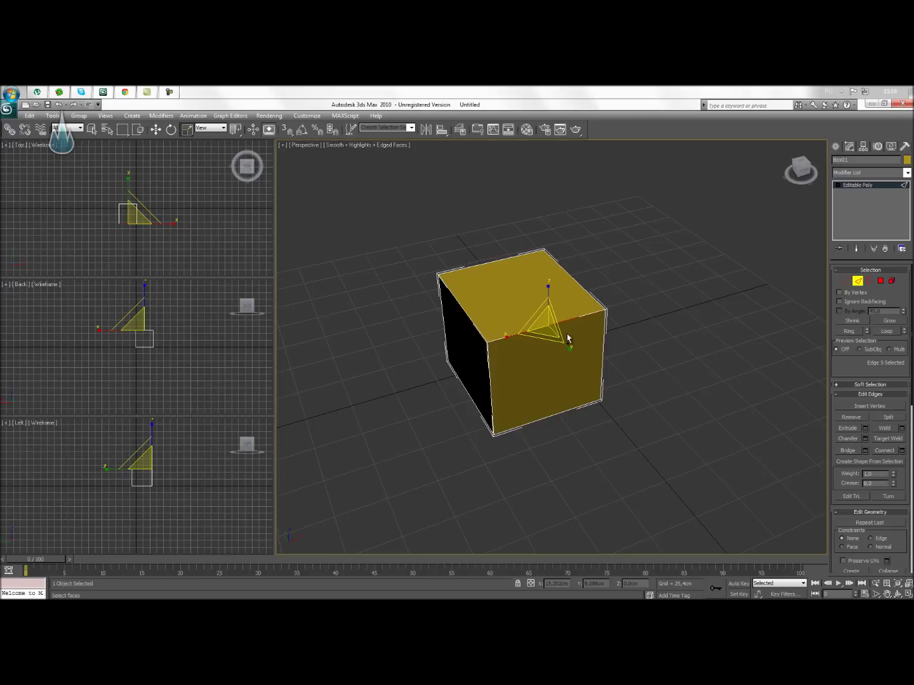
{"action": "left_click", "coordinate": [156, 130]}
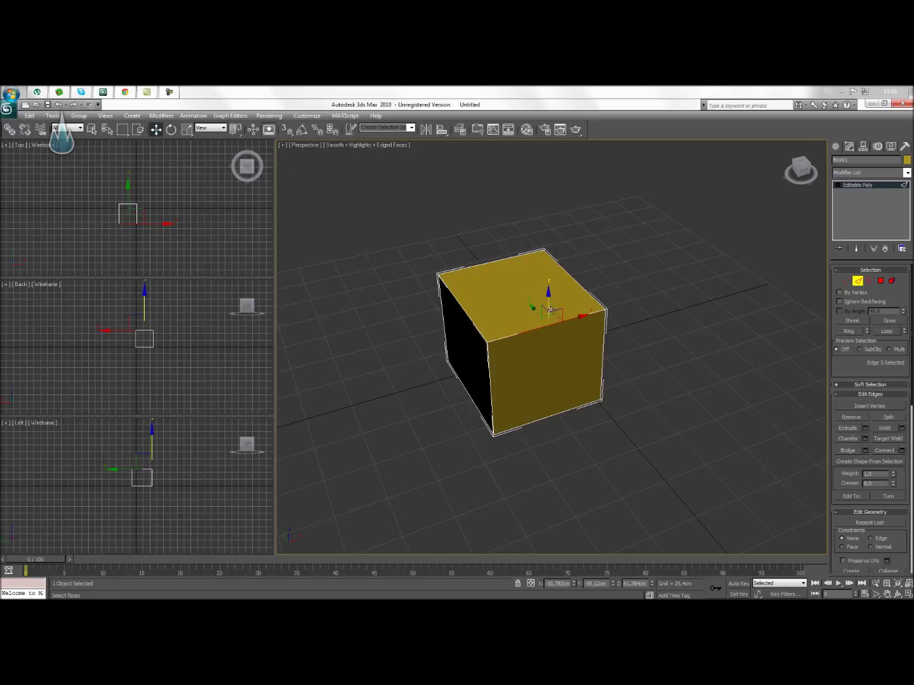
{"action": "left_click", "coordinate": [650, 265]}
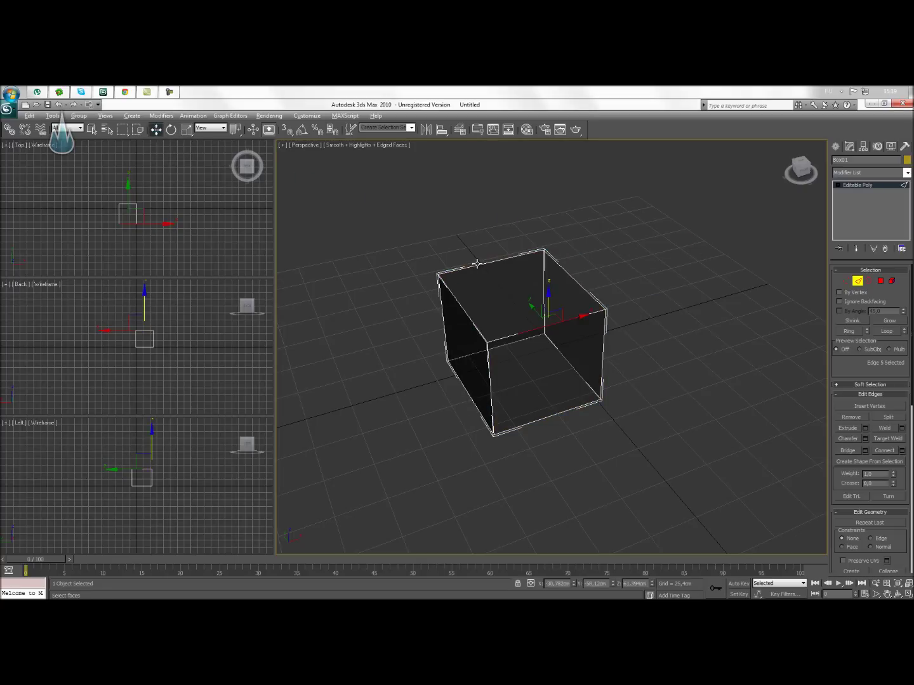
{"action": "left_click_drag", "start_coordinate": [526, 283], "coordinate": [601, 331]}
{"action": "left_click", "coordinate": [603, 330]}
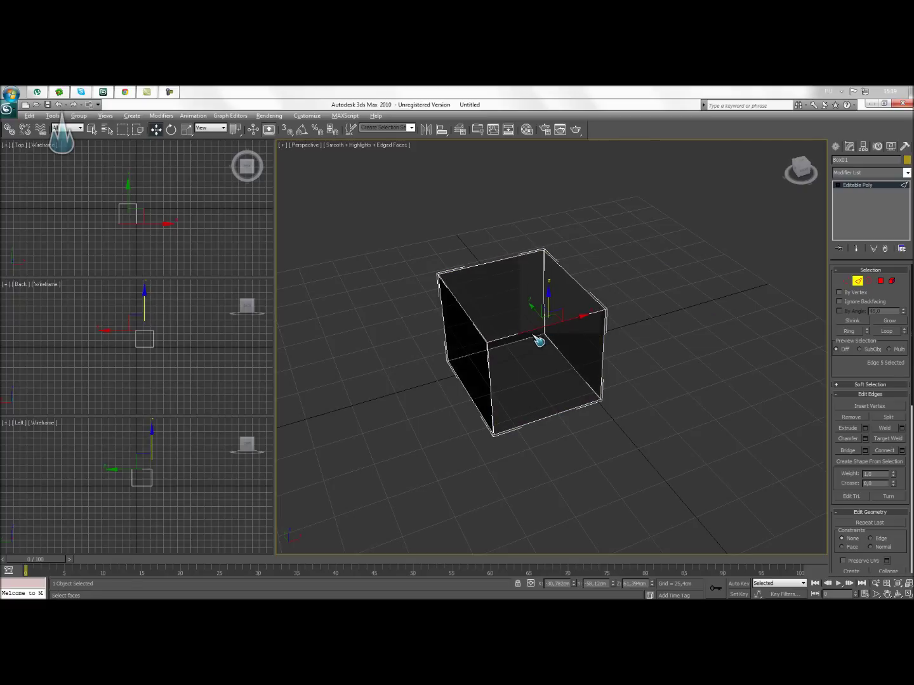
{"action": "left_click", "coordinate": [490, 263], "text": "ctrl"}
{"action": "left_click", "coordinate": [514, 341], "text": "ctrl"}
{"action": "left_click", "coordinate": [560, 415], "text": "ctrl"}
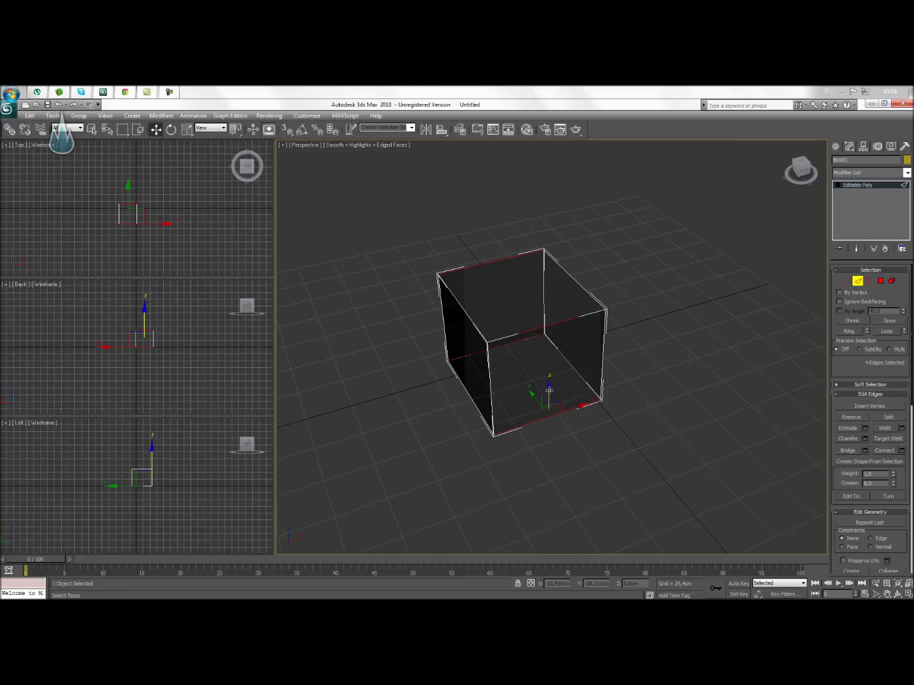
{"action": "left_click", "coordinate": [544, 334]}
{"action": "left_click", "coordinate": [543, 329]}
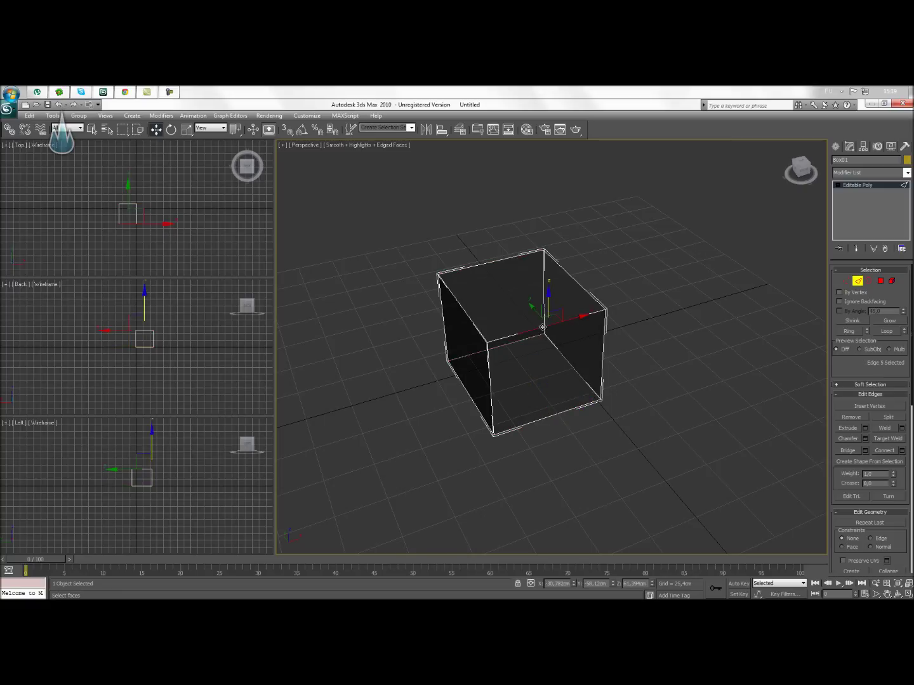
{"action": "left_click", "coordinate": [850, 331]}
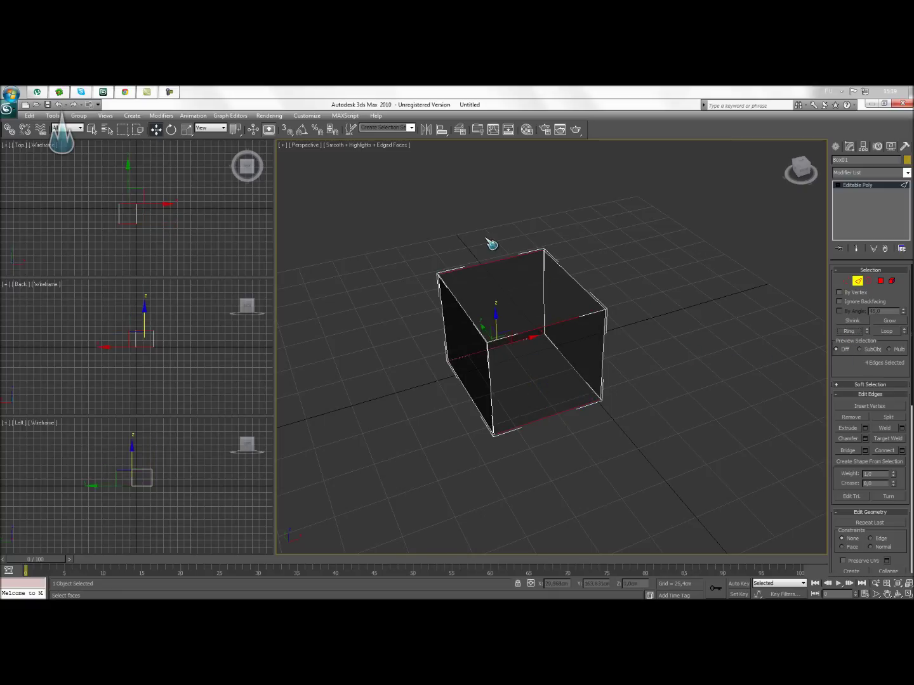
{"action": "left_click", "coordinate": [897, 594]}
{"action": "mouse_move", "coordinate": [517, 397]}
{"action": "left_mouse_down"}
{"action": "mouse_move", "coordinate": [574, 359]}
{"action": "mouse_move", "coordinate": [584, 394]}
{"action": "mouse_move", "coordinate": [526, 413]}
{"action": "mouse_move", "coordinate": [520, 397]}
{"action": "left_mouse_up"}
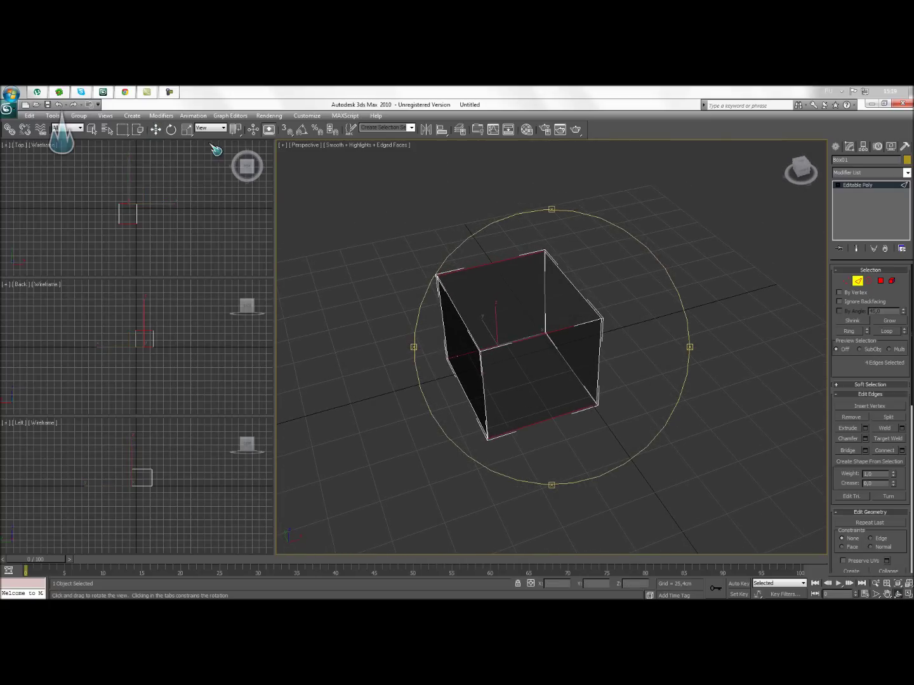
{"action": "left_click", "coordinate": [157, 133]}
{"action": "left_click", "coordinate": [643, 297]}
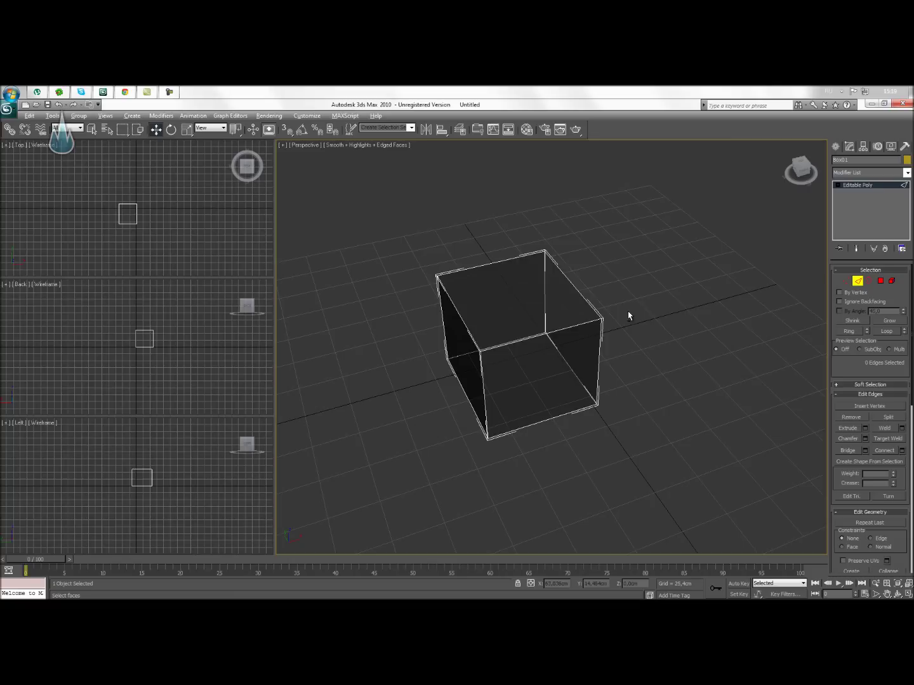
{"action": "key", "text": "alt+x"}
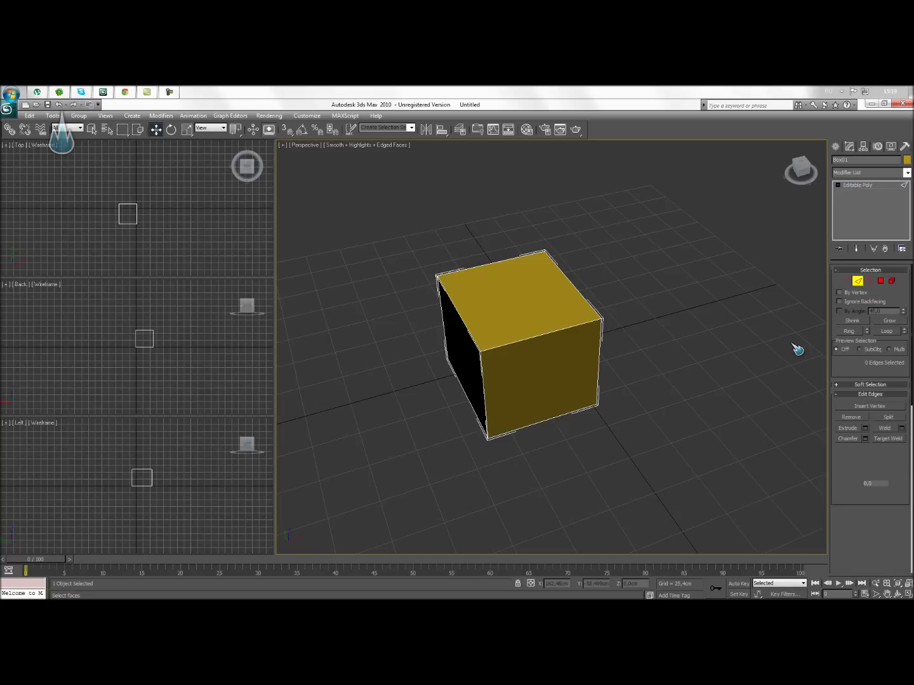
- Delete the box's top polygon so the box is open at the top
{"action": "left_click", "coordinate": [885, 285]}
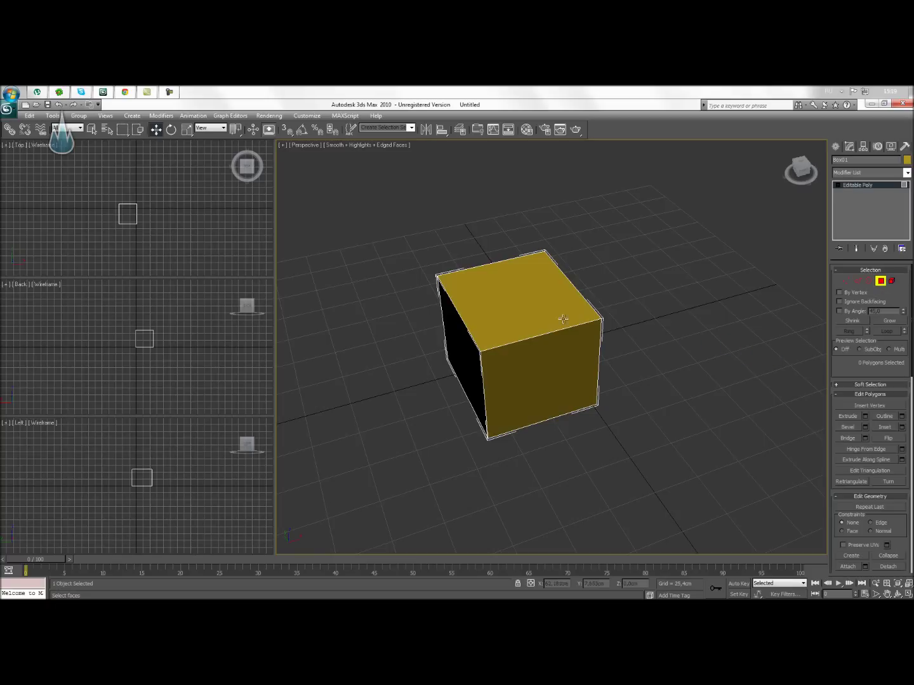
{"action": "left_click", "coordinate": [471, 312]}
{"action": "key", "text": "Delete"}
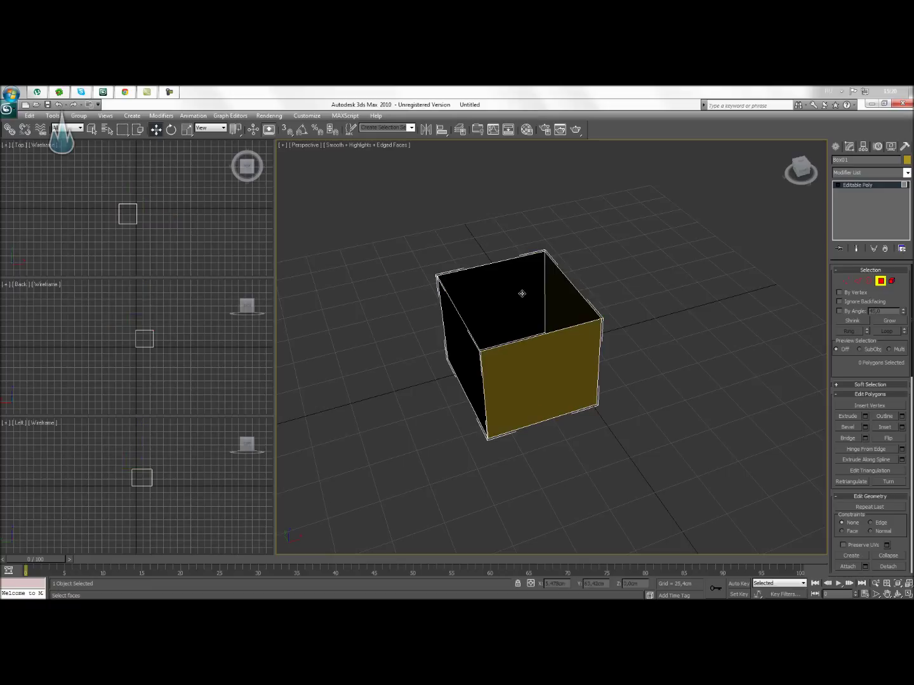
- Switch to Border level, zoom the viewport, and render the perspective view
{"action": "left_click", "coordinate": [879, 281]}
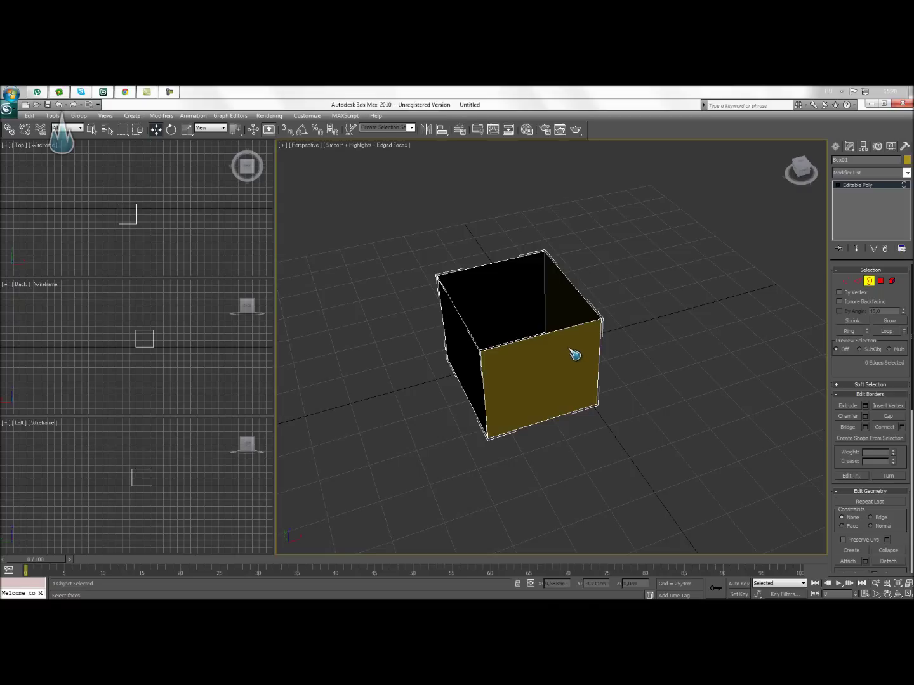
{"action": "scroll", "coordinate": [588, 477], "scroll_direction": "up", "scroll_amount": 5}
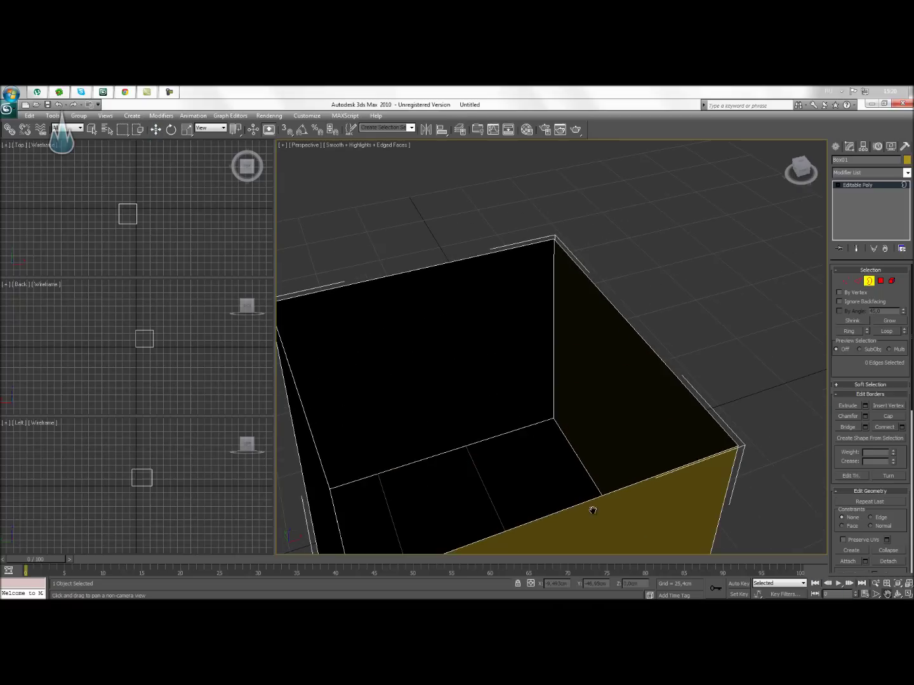
{"action": "scroll", "coordinate": [593, 508], "scroll_direction": "down", "scroll_amount": 2}
{"action": "scroll", "coordinate": [610, 487], "scroll_direction": "down", "scroll_amount": 2}
{"action": "scroll", "coordinate": [616, 467], "scroll_direction": "down", "scroll_amount": 2}
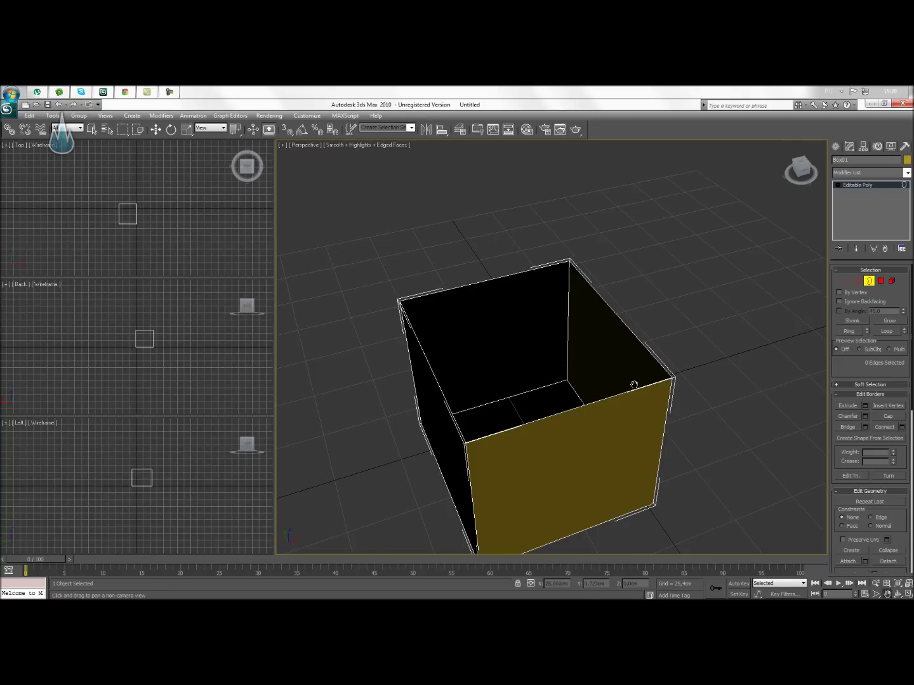
{"action": "key", "text": "shift+q"}
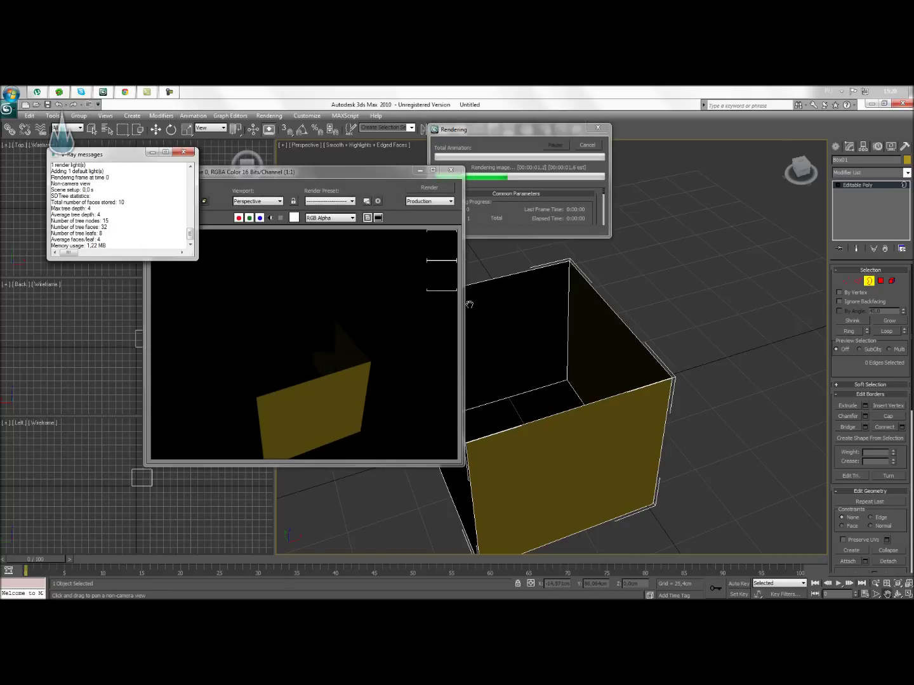
- Close the render windows and bring up the Material Editor
{"action": "left_click", "coordinate": [153, 153]}
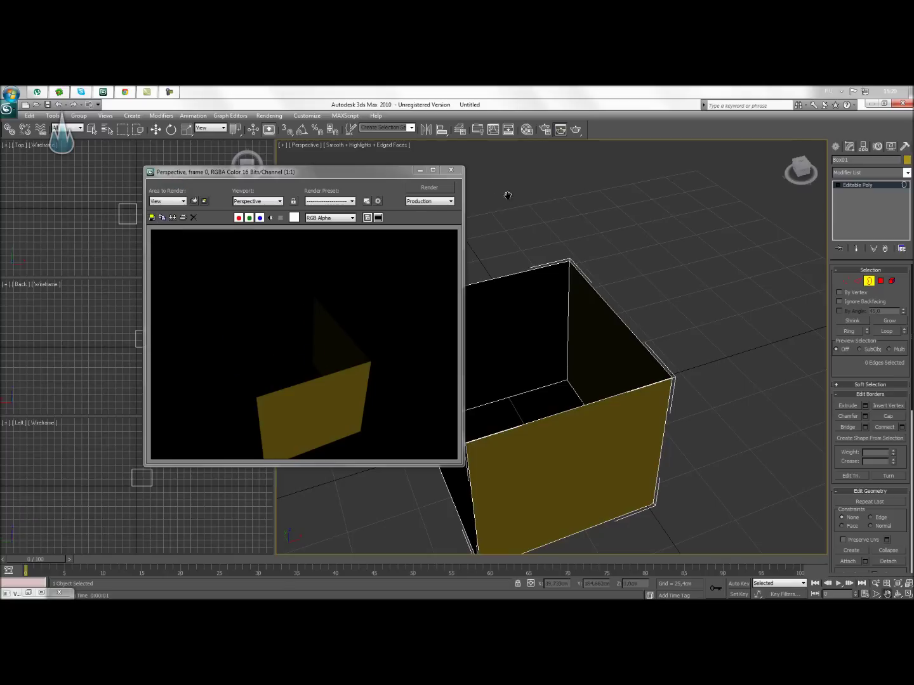
{"action": "left_click", "coordinate": [451, 170]}
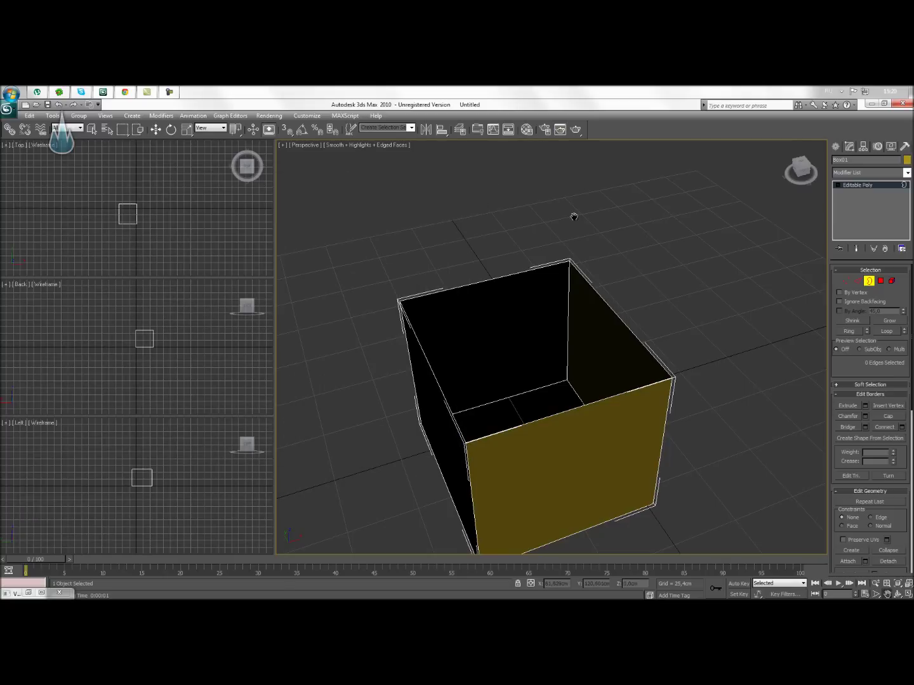
{"action": "left_click", "coordinate": [528, 131]}
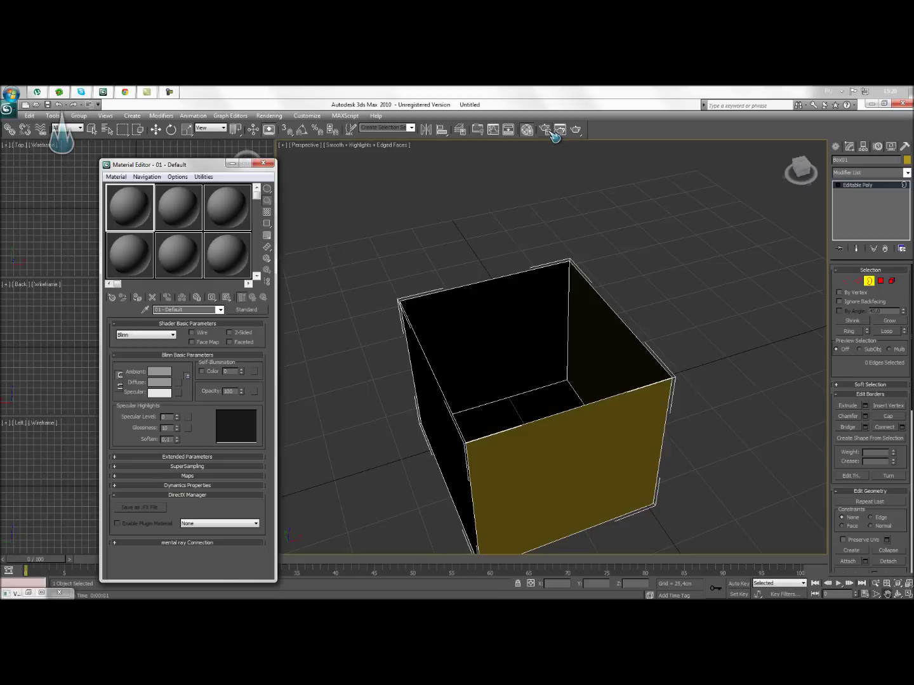
{"action": "left_click", "coordinate": [648, 200]}
- In Render Setup, assign Default Scanline Renderer as the production renderer
{"action": "key", "text": "F10"}
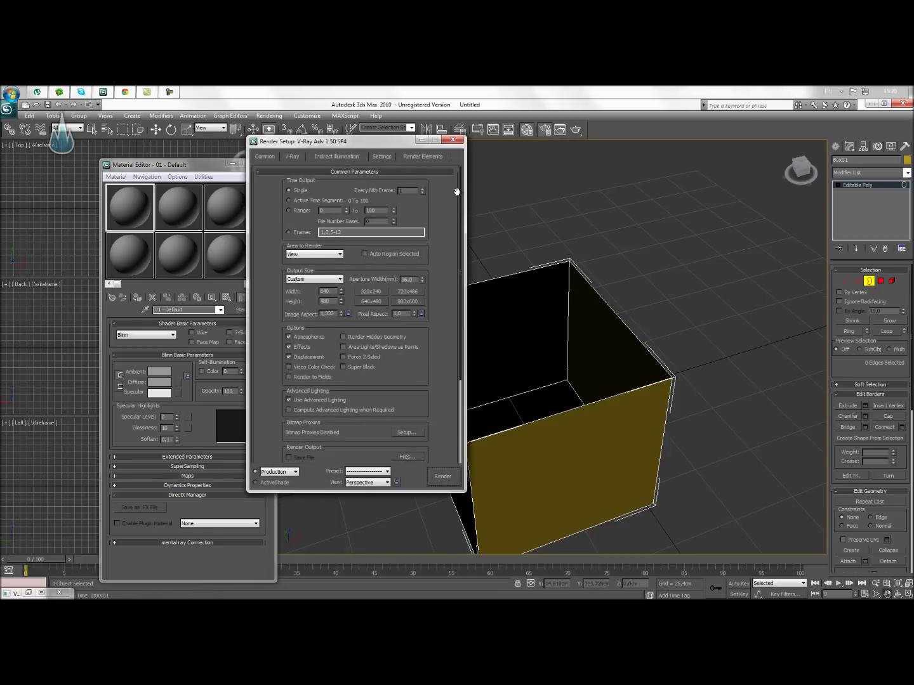
{"action": "scroll", "coordinate": [467, 197], "scroll_direction": "down", "scroll_amount": 5}
{"action": "left_click", "coordinate": [423, 458]}
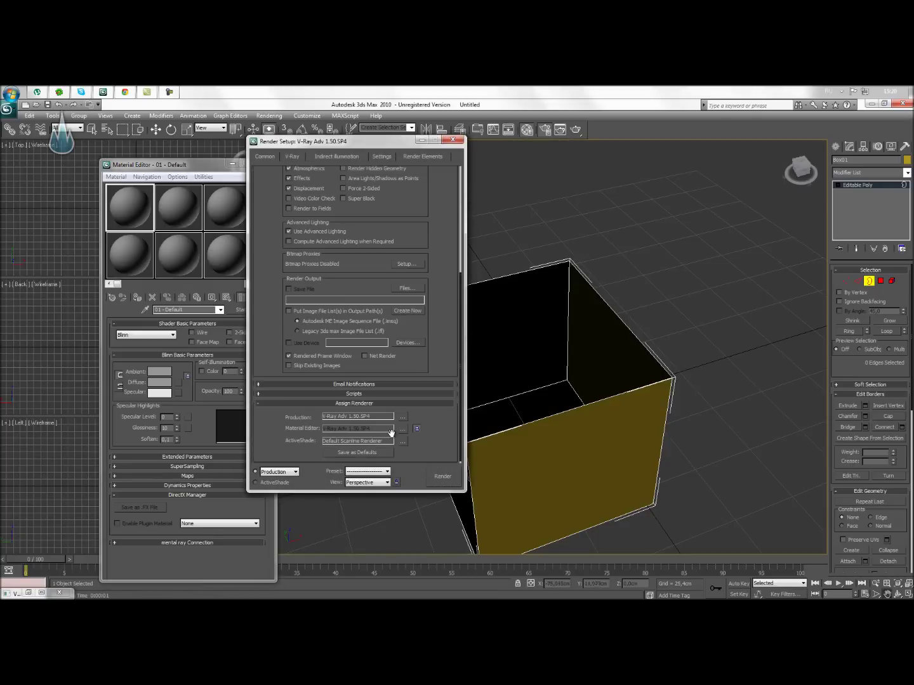
{"action": "left_click", "coordinate": [403, 417]}
{"action": "double_click", "coordinate": [311, 256]}
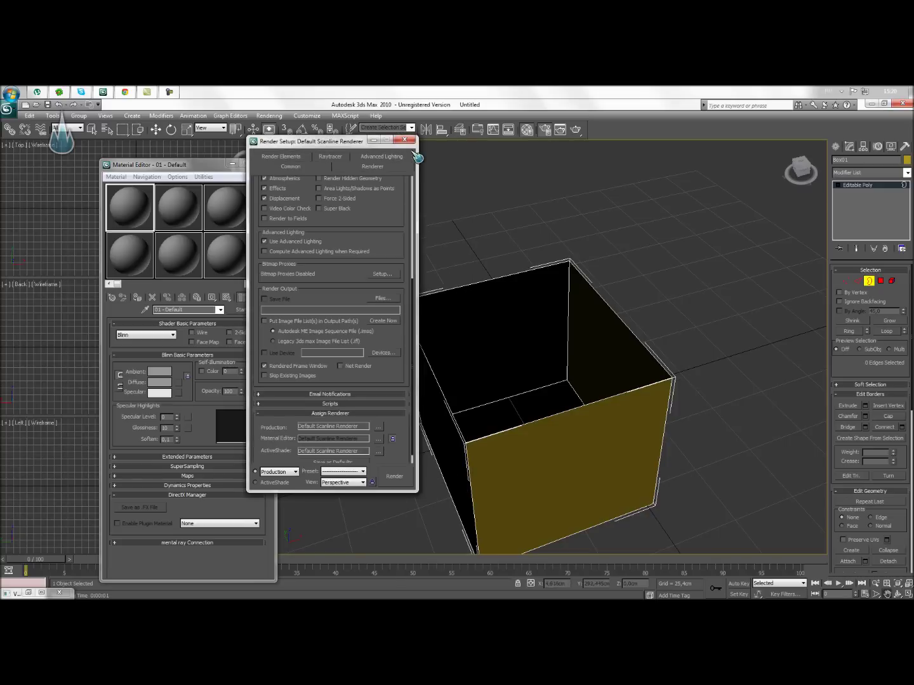
{"action": "left_click", "coordinate": [404, 139]}
- Drag the first sample material onto the open box and render it again
{"action": "middle_click_drag", "start_coordinate": [665, 313], "coordinate": [671, 309]}
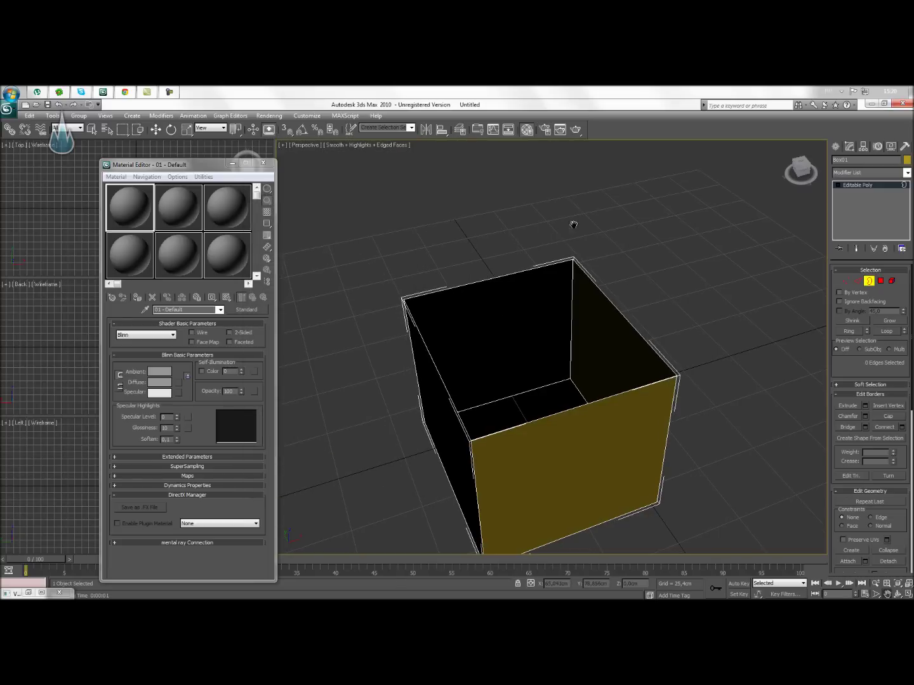
{"action": "left_click_drag", "start_coordinate": [137, 208], "coordinate": [577, 389]}
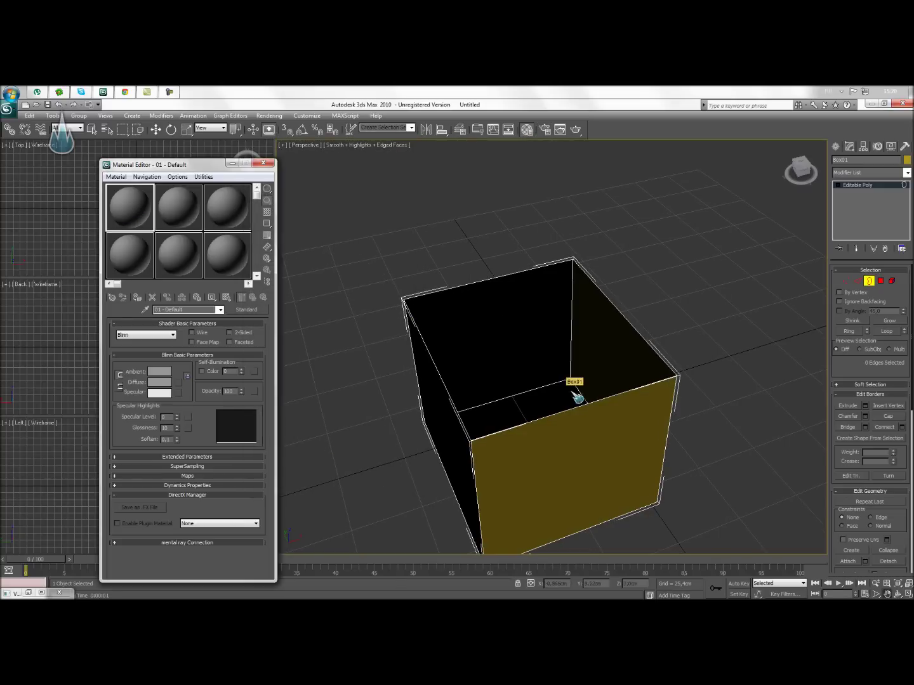
{"action": "left_click", "coordinate": [262, 163]}
{"action": "key", "text": "shift+q"}
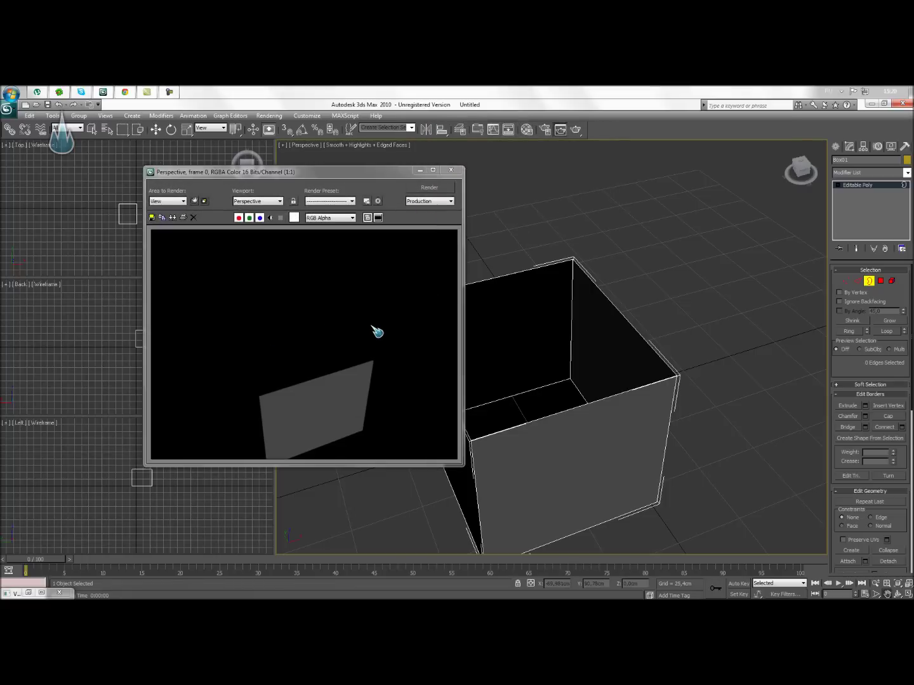
{"action": "left_click", "coordinate": [451, 169]}
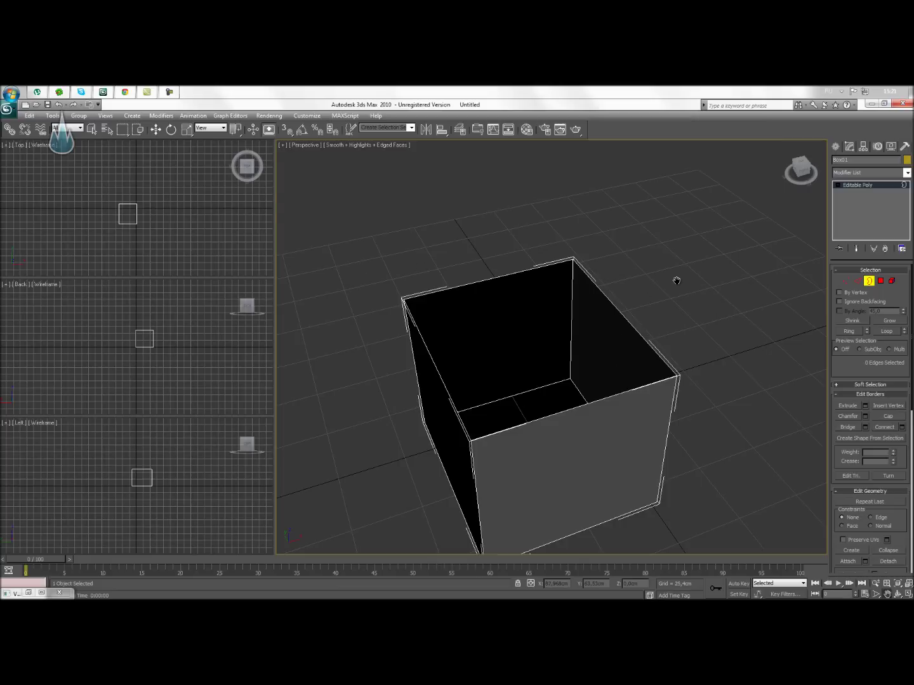
- Select the box's top open border and move it down on Z
{"action": "key", "text": "w"}
{"action": "left_click", "coordinate": [870, 281]}
{"action": "left_click", "coordinate": [869, 281]}
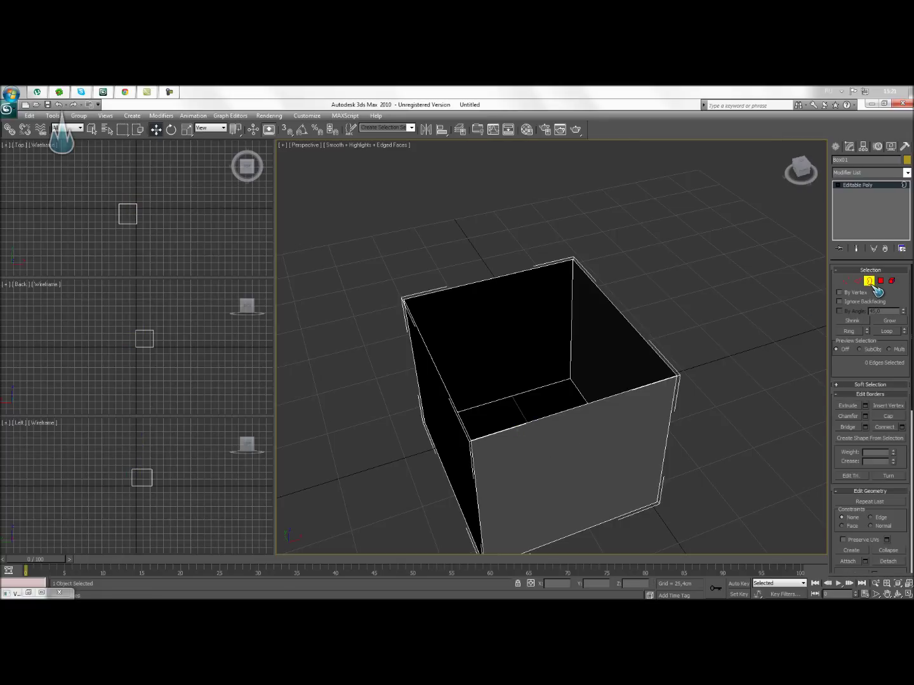
{"action": "left_click", "coordinate": [640, 332]}
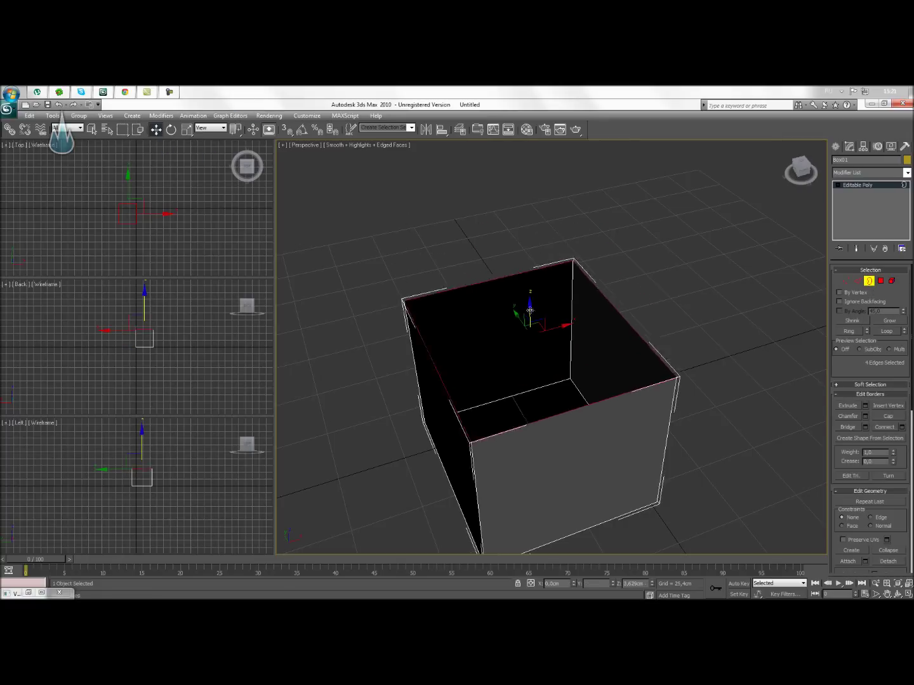
{"action": "left_click_drag", "start_coordinate": [530, 312], "coordinate": [552, 336]}
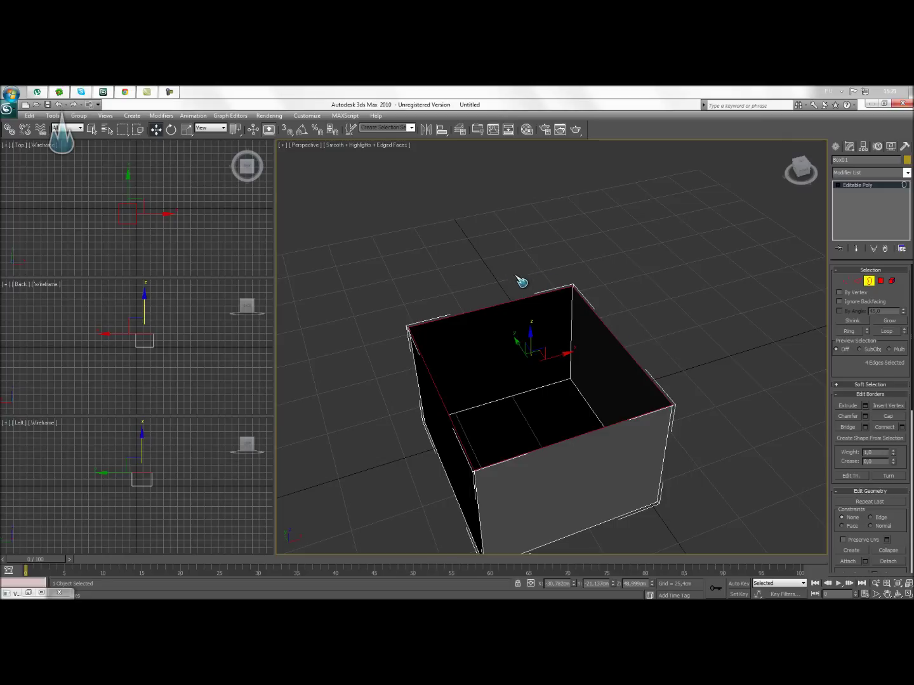
- Scale the top border inward into a flat rim and extrude it up as a tier
{"action": "left_click", "coordinate": [190, 131]}
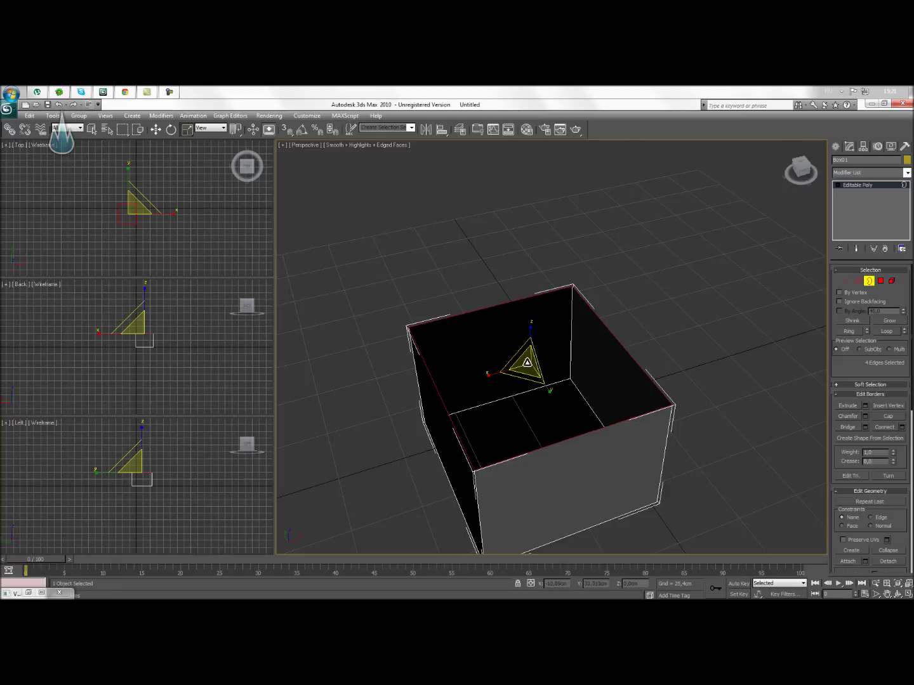
{"action": "left_click_drag", "start_coordinate": [528, 358], "coordinate": [530, 411], "text": "shift"}
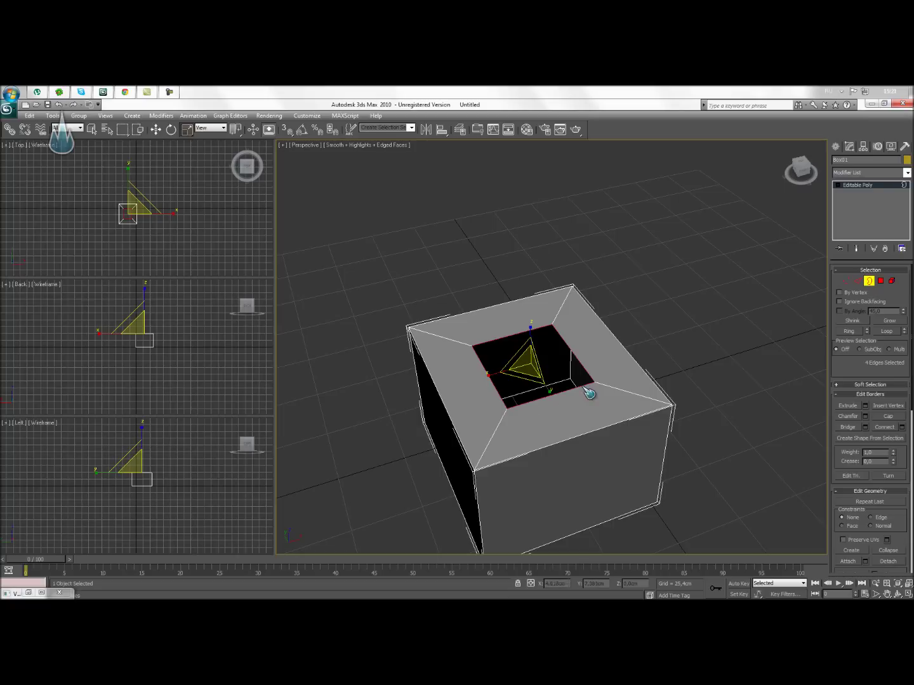
{"action": "left_click", "coordinate": [155, 129]}
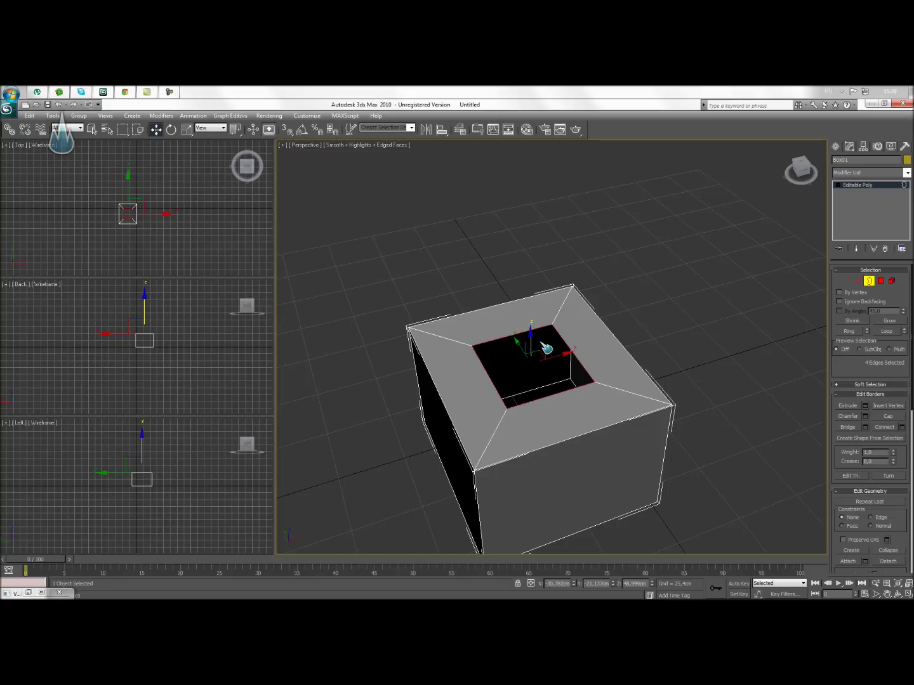
{"action": "left_click_drag", "start_coordinate": [530, 341], "coordinate": [530, 279], "text": "shift"}
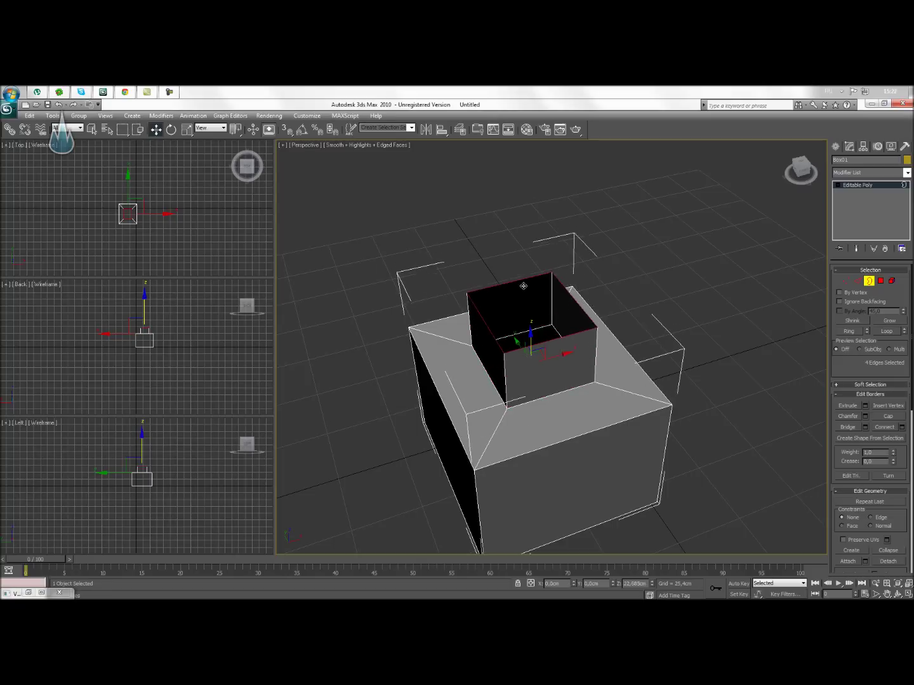
- Inset and extrude a taller upper tier, tilt its top opening, then reselect that border
{"action": "left_click", "coordinate": [187, 129]}
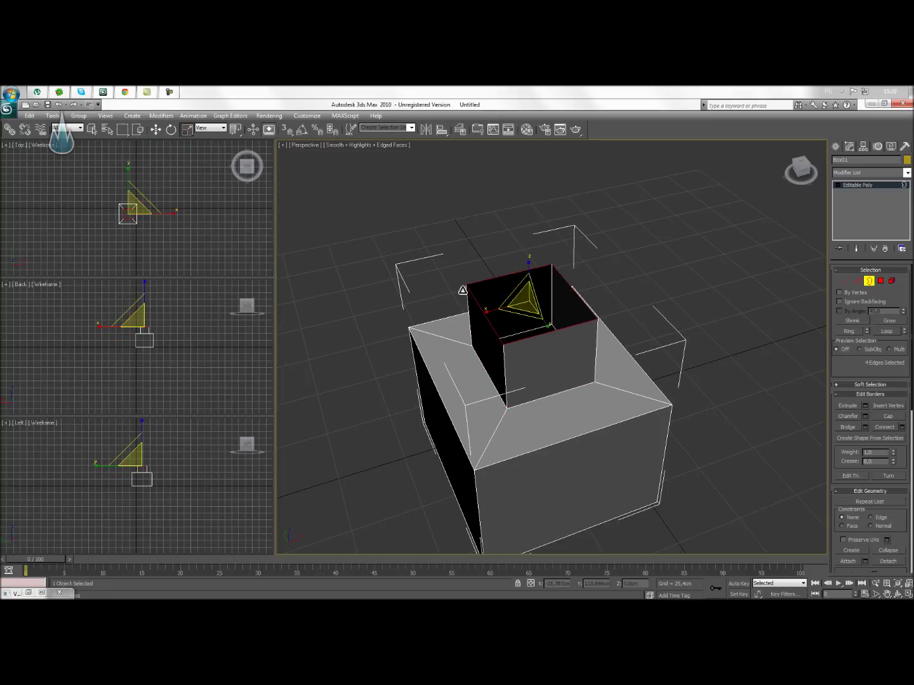
{"action": "left_click_drag", "start_coordinate": [523, 298], "coordinate": [530, 309], "text": "shift"}
{"action": "left_click", "coordinate": [155, 129]}
{"action": "left_click_drag", "start_coordinate": [540, 283], "coordinate": [536, 210], "text": "shift"}
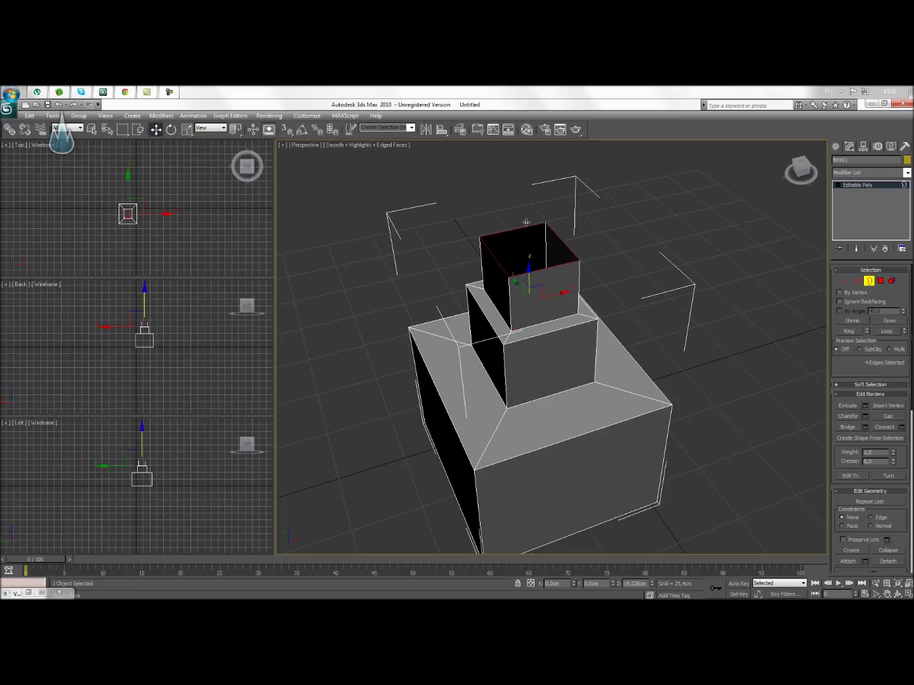
{"action": "left_click", "coordinate": [171, 129]}
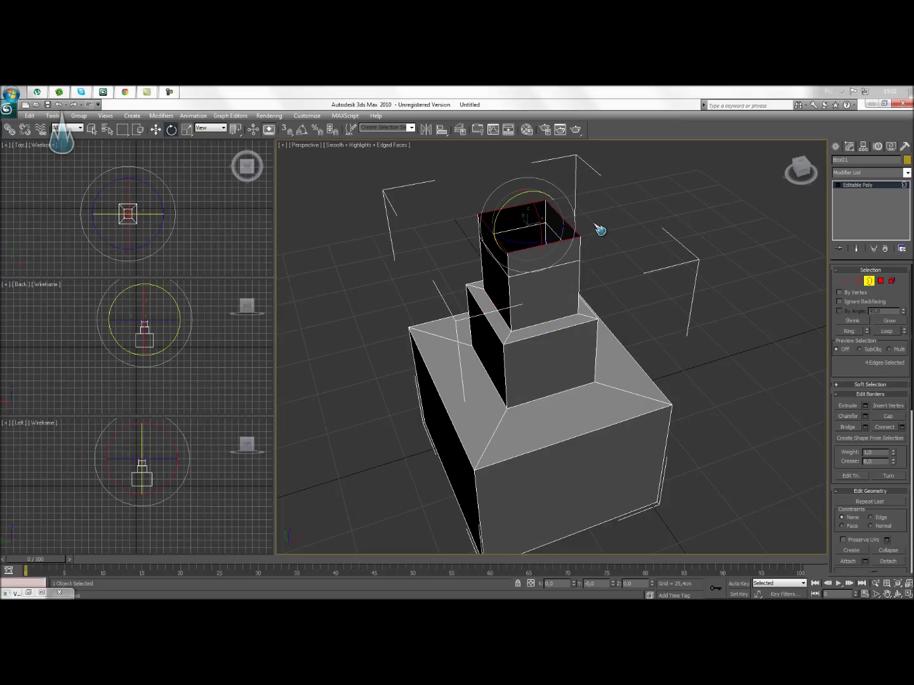
{"action": "left_click_drag", "start_coordinate": [534, 196], "coordinate": [544, 223]}
{"action": "left_click", "coordinate": [661, 293]}
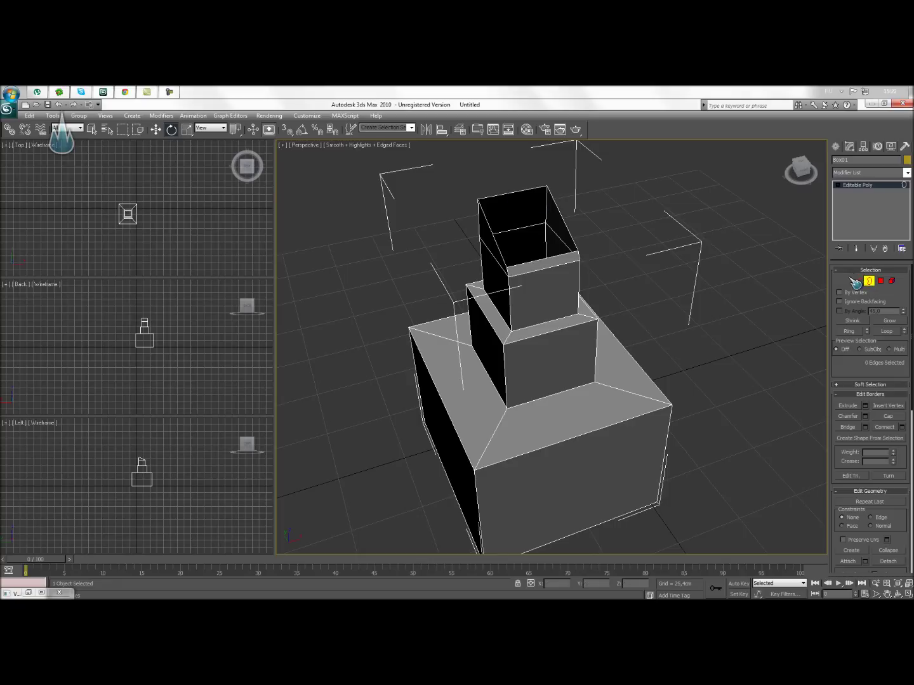
{"action": "left_click", "coordinate": [569, 233]}
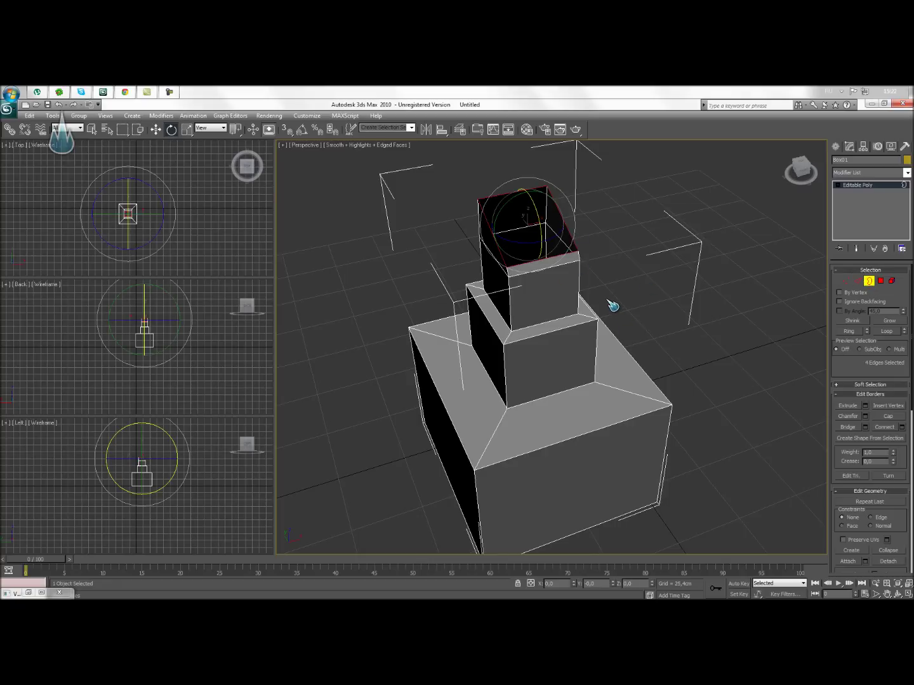
- Cap the top tier's opening, delete that cap polygon, then switch to Edge level
{"action": "left_click", "coordinate": [894, 417]}
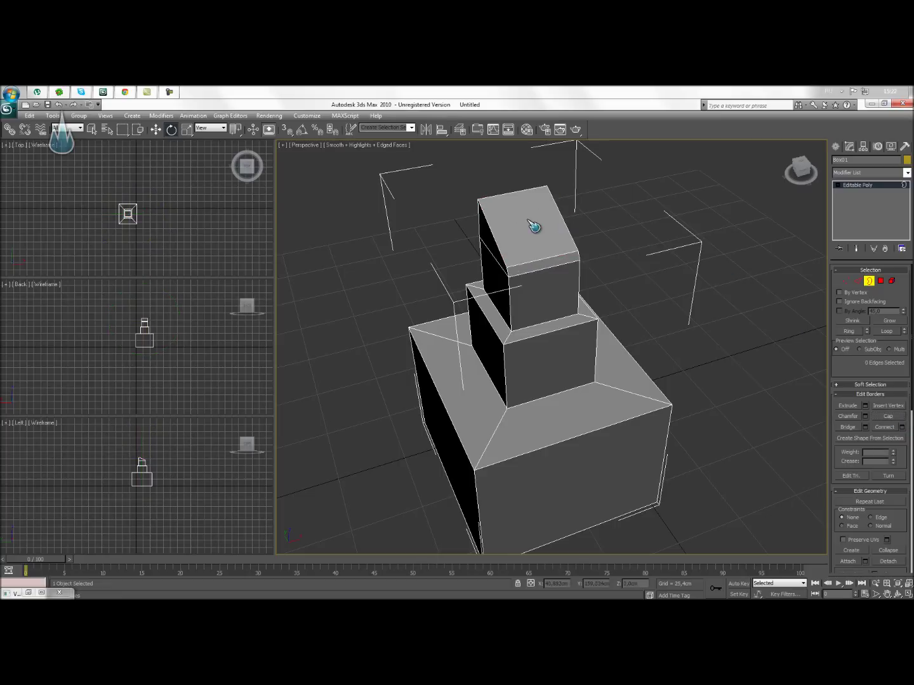
{"action": "left_click", "coordinate": [880, 281]}
{"action": "left_click", "coordinate": [541, 235]}
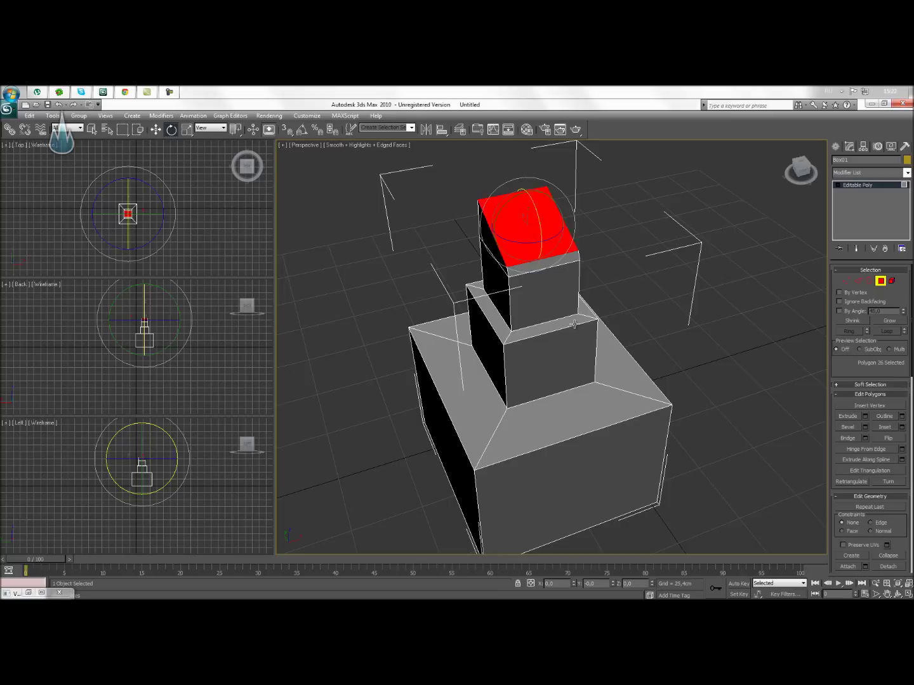
{"action": "key", "text": "Delete"}
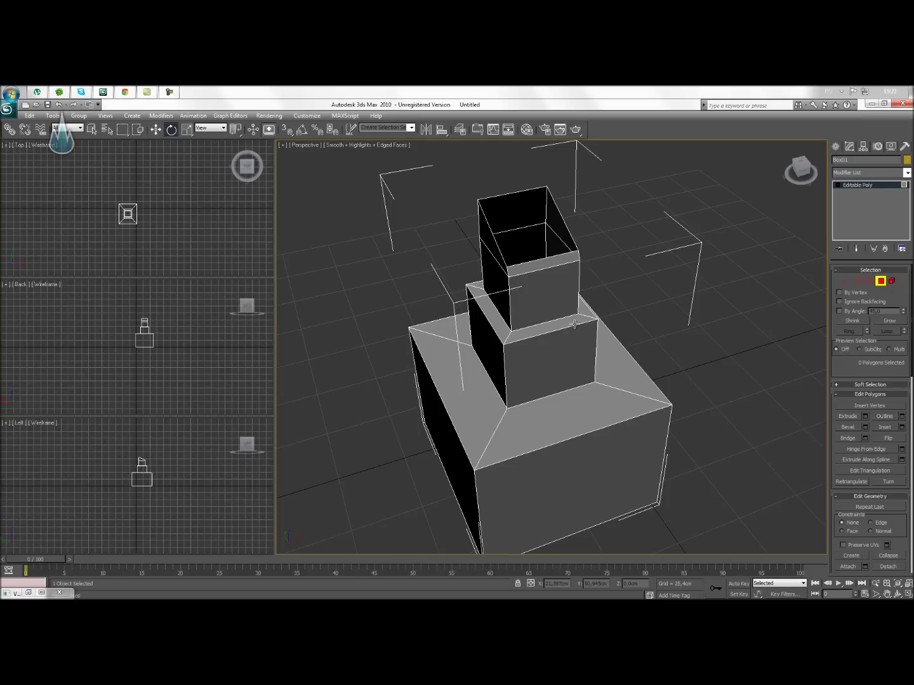
{"action": "left_click", "coordinate": [858, 280]}
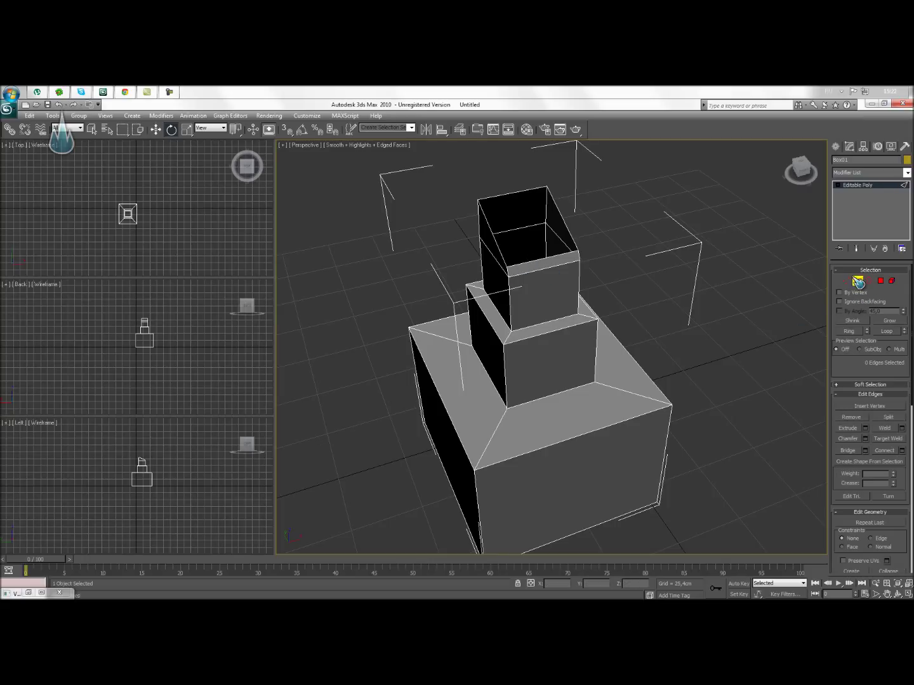
- Bridge the upper tier's front and back top edges with a new face
{"action": "left_click", "coordinate": [527, 266]}
{"action": "left_click", "coordinate": [512, 193], "text": "ctrl"}
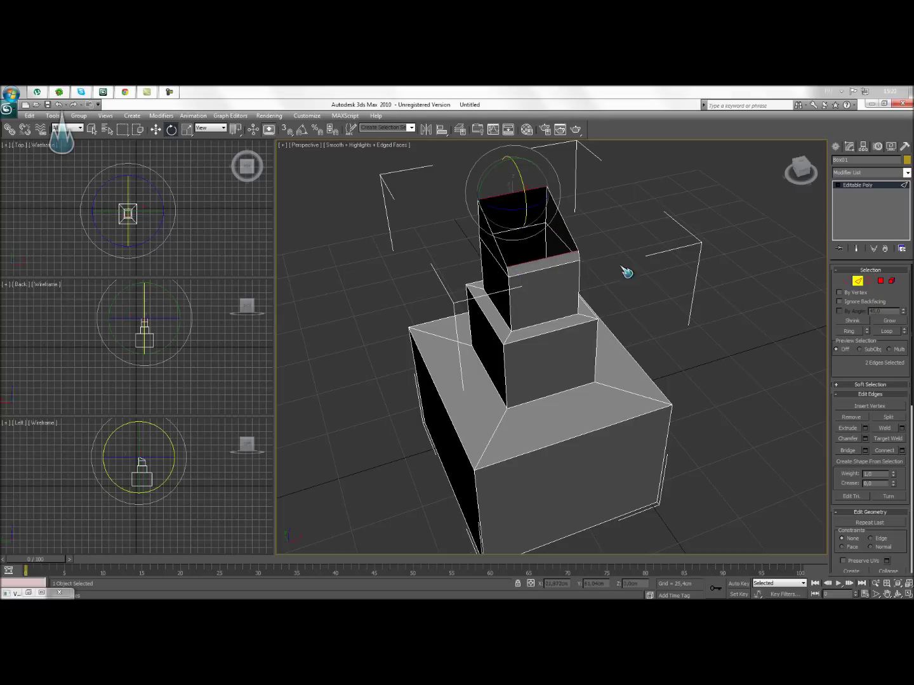
{"action": "left_click", "coordinate": [854, 449]}
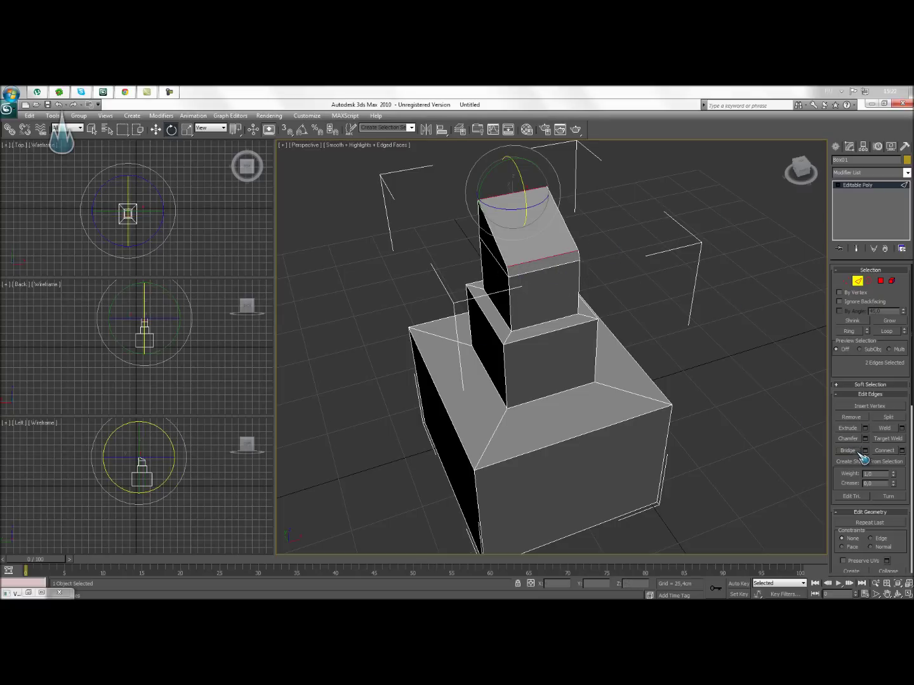
{"action": "left_click", "coordinate": [550, 229]}
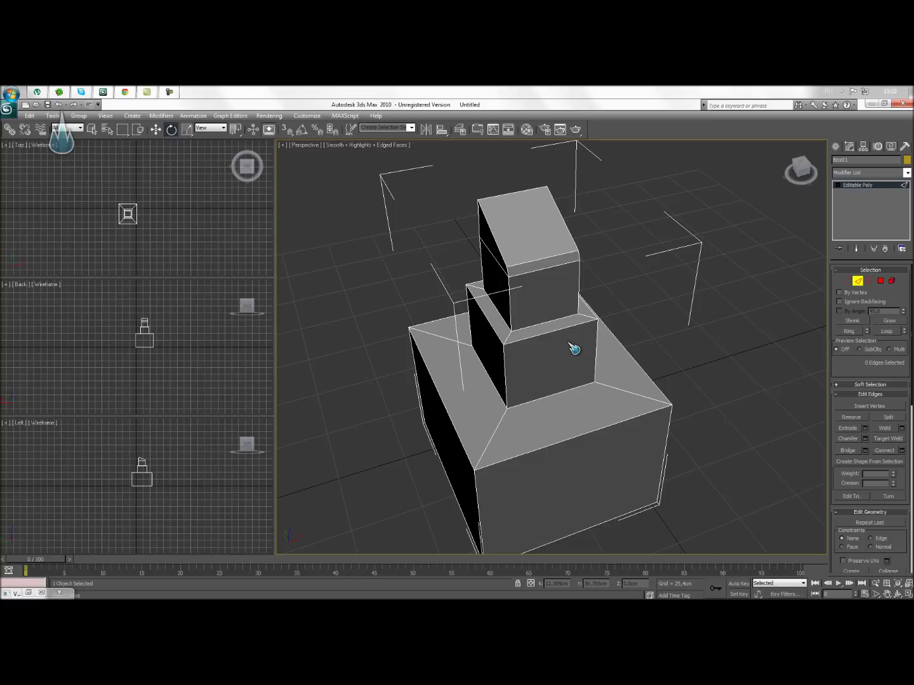
- Orbit to a high three-quarter view, select the top tier's face, and turn on See-Through
{"action": "left_click", "coordinate": [807, 174]}
{"action": "left_click", "coordinate": [897, 594]}
{"action": "left_click_drag", "start_coordinate": [590, 339], "coordinate": [430, 276]}
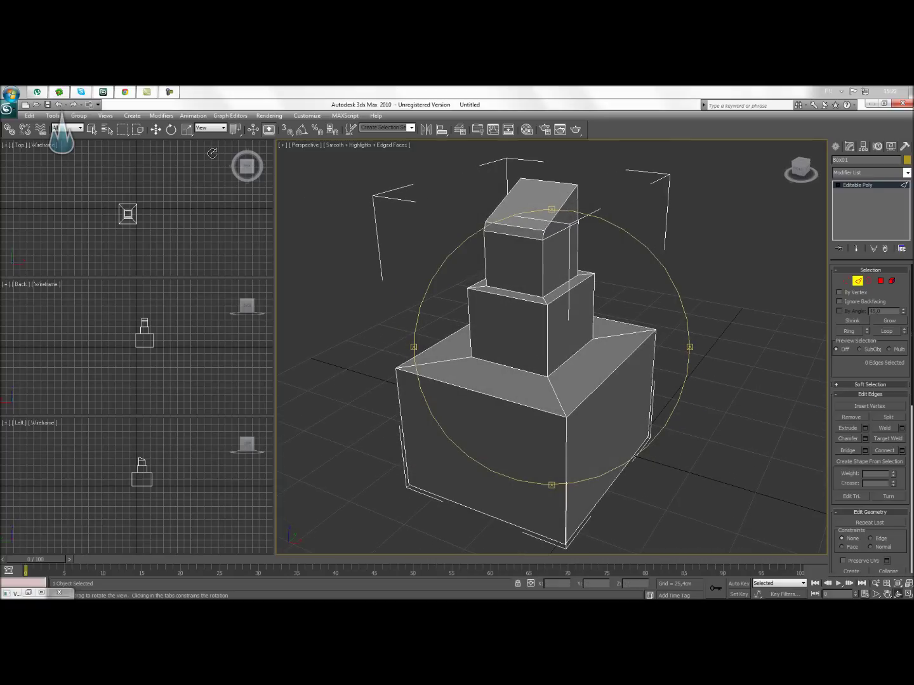
{"action": "left_click", "coordinate": [155, 129]}
{"action": "left_click", "coordinate": [880, 281]}
{"action": "left_click", "coordinate": [536, 202]}
{"action": "key", "text": "alt+x"}
- Inset the upper tier's front and right faces slightly and delete them to open framed windows
{"action": "left_click", "coordinate": [573, 247]}
{"action": "left_click", "coordinate": [513, 266], "text": "ctrl"}
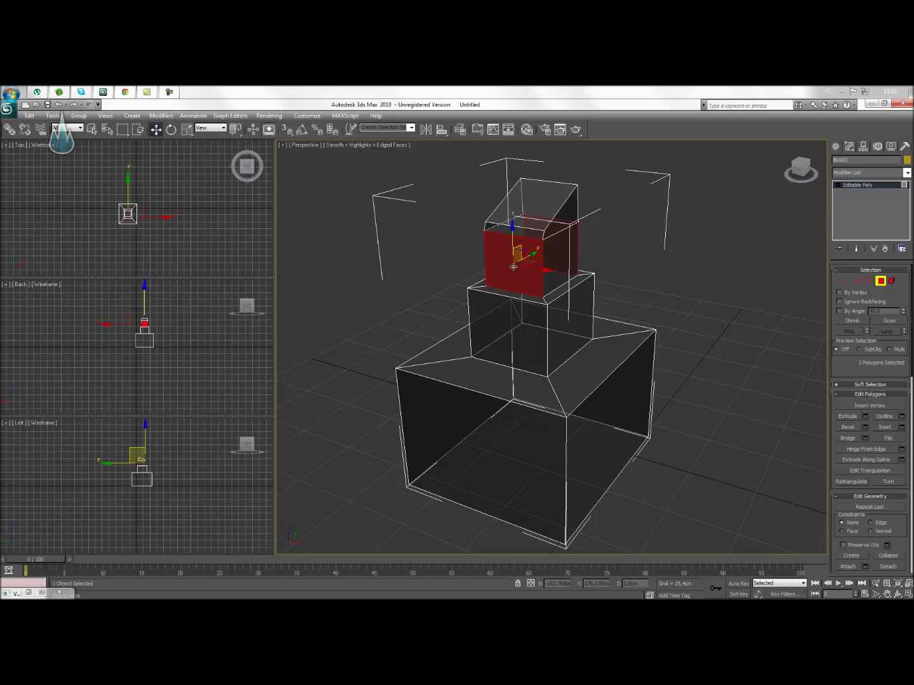
{"action": "key", "text": "alt+x"}
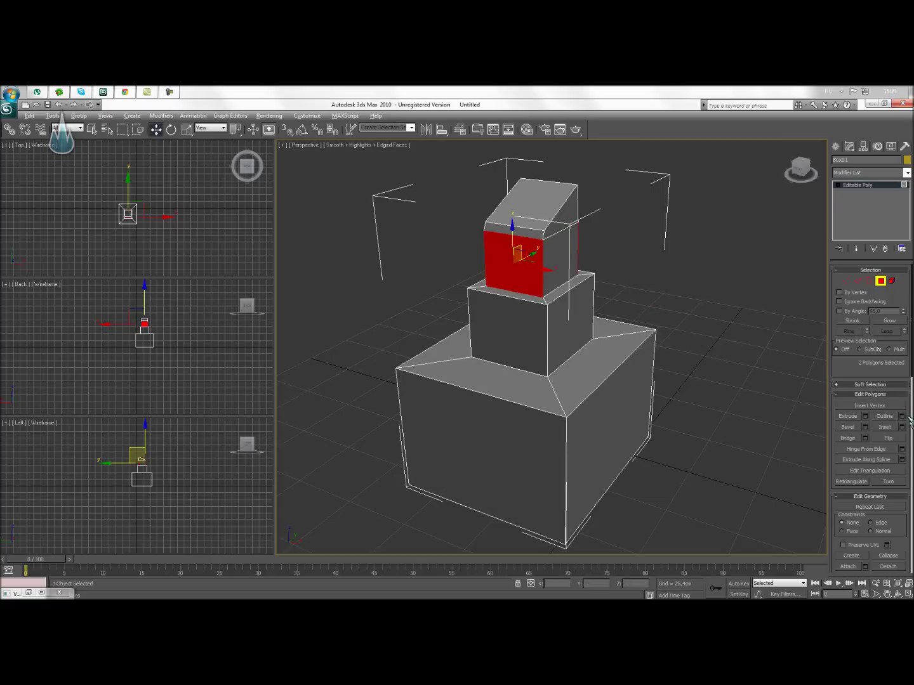
{"action": "left_click", "coordinate": [901, 426]}
{"action": "left_click", "coordinate": [501, 347]}
{"action": "left_click_drag", "start_coordinate": [503, 343], "coordinate": [505, 360]}
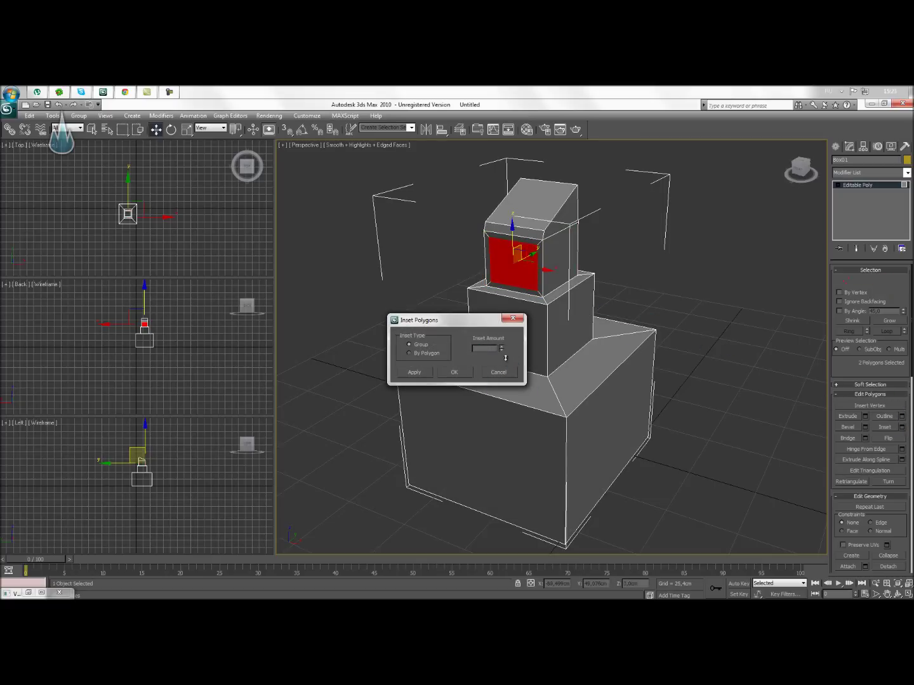
{"action": "left_click", "coordinate": [470, 373]}
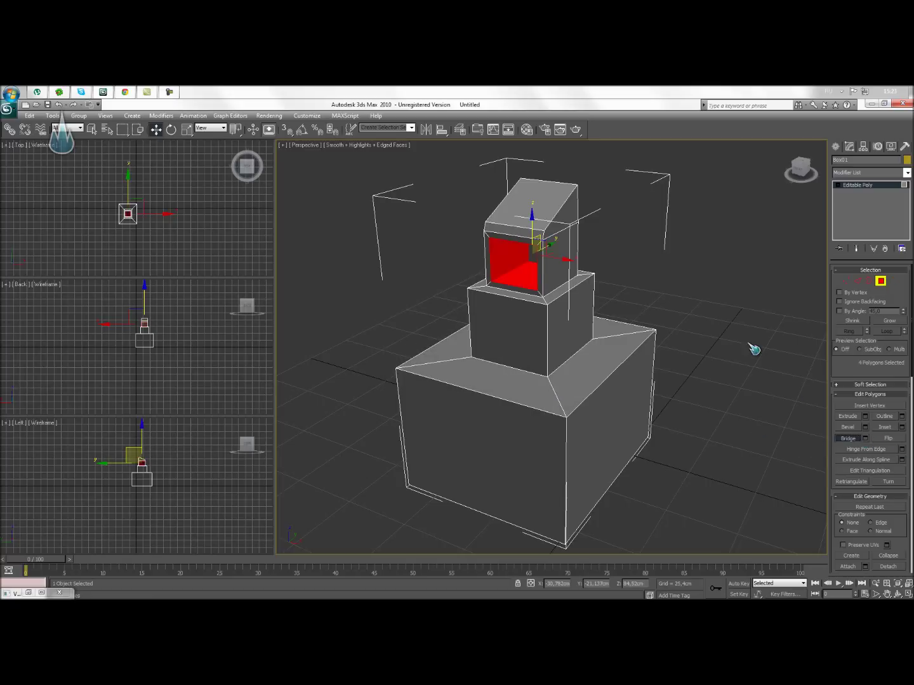
{"action": "key", "text": "Delete"}
{"action": "middle_click_drag", "start_coordinate": [544, 381], "coordinate": [587, 379], "text": "alt"}
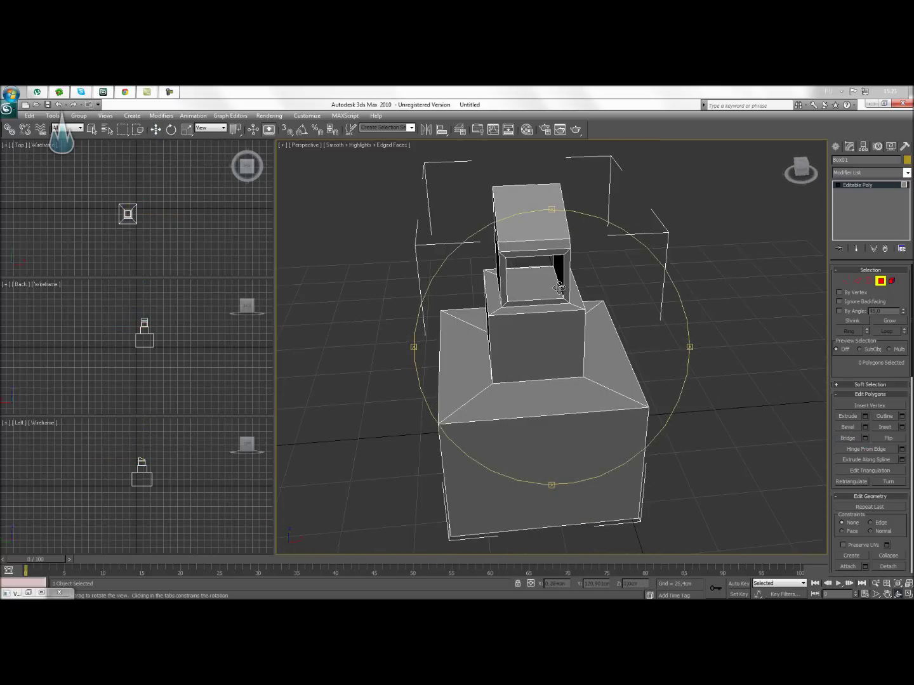
- Orbit and zoom the Perspective view to a high angle over the upper tier
{"action": "middle_click_drag", "start_coordinate": [587, 379], "coordinate": [558, 288], "text": "alt"}
{"action": "scroll", "coordinate": [529, 286], "scroll_direction": "up", "scroll_amount": 5}
{"action": "scroll", "coordinate": [530, 286], "scroll_direction": "down", "scroll_amount": 5}
{"action": "scroll", "coordinate": [507, 271], "scroll_direction": "down", "scroll_amount": 5}
{"action": "mouse_move", "coordinate": [507, 271]}
{"action": "middle_mouse_down", "text": "alt"}
{"action": "mouse_move", "coordinate": [493, 258]}
{"action": "mouse_move", "coordinate": [549, 284]}
{"action": "mouse_move", "coordinate": [552, 305]}
{"action": "mouse_move", "coordinate": [558, 298]}
{"action": "middle_mouse_up", "text": "alt"}
{"action": "scroll", "coordinate": [558, 298], "scroll_direction": "up", "scroll_amount": 4}
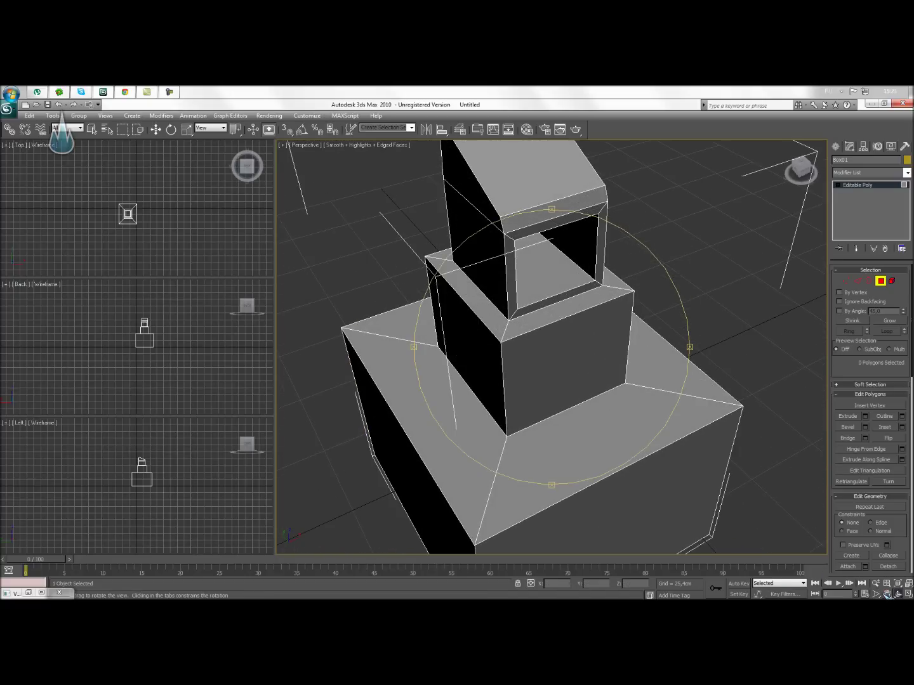
{"action": "middle_click_drag", "start_coordinate": [634, 380], "coordinate": [525, 283], "text": "alt"}
- Delete the upper tier's top face and select the border of the resulting hole
{"action": "key", "text": "w"}
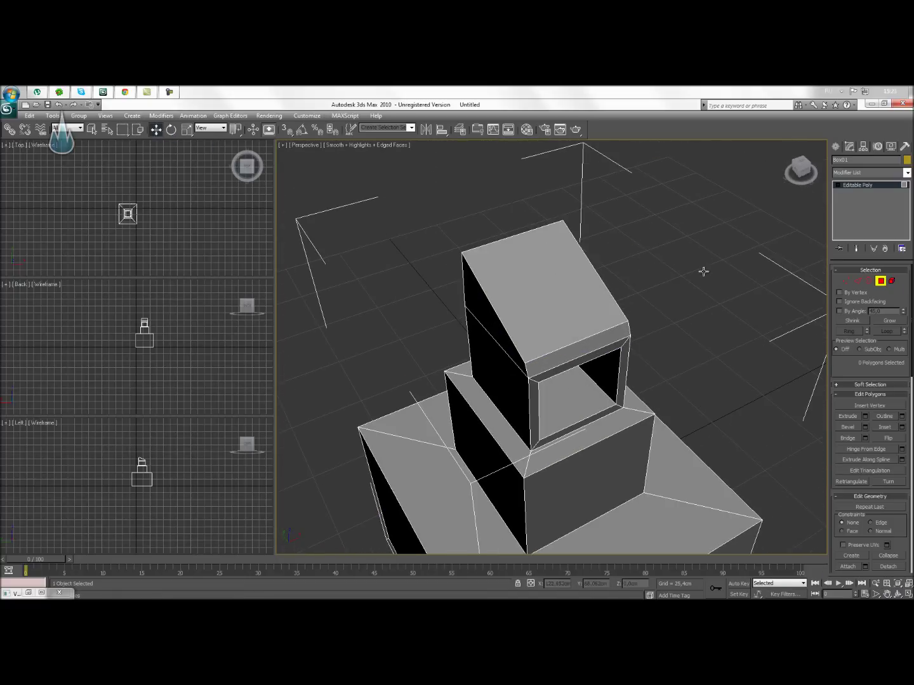
{"action": "left_click", "coordinate": [580, 292]}
{"action": "key", "text": "Delete"}
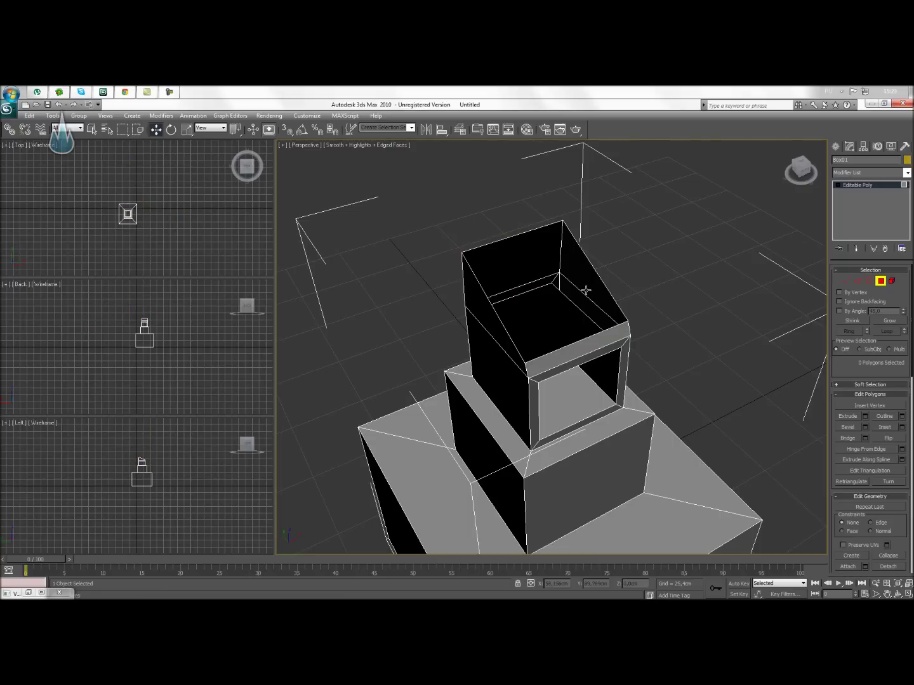
{"action": "left_click", "coordinate": [862, 281]}
{"action": "left_click", "coordinate": [597, 273]}
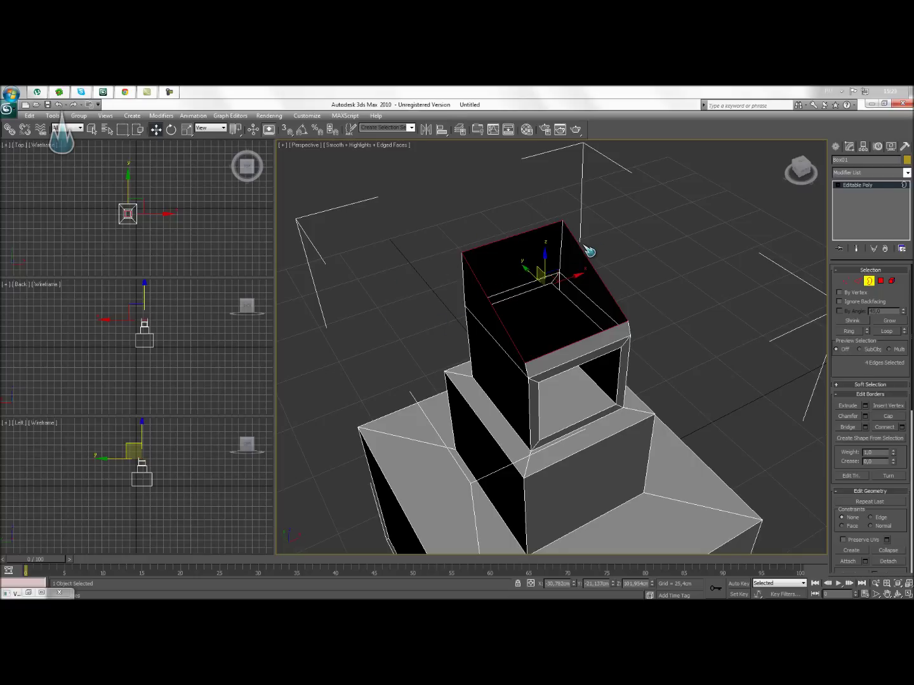
- Shift-scale the top border inward into a new ring and collapse it to a centre point
{"action": "left_click", "coordinate": [187, 130]}
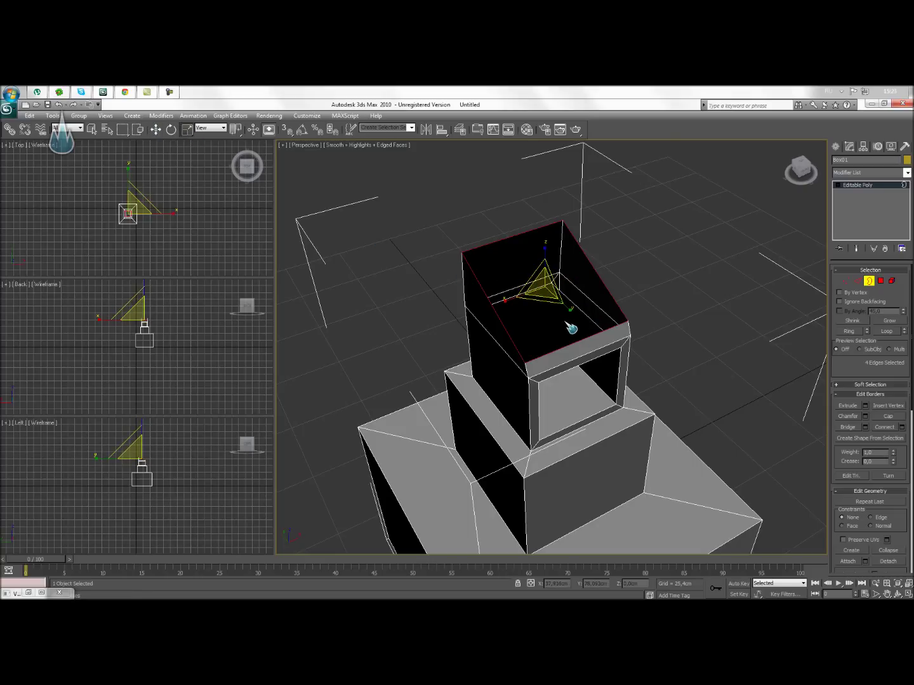
{"action": "left_click_drag", "start_coordinate": [545, 282], "coordinate": [584, 327], "text": "shift"}
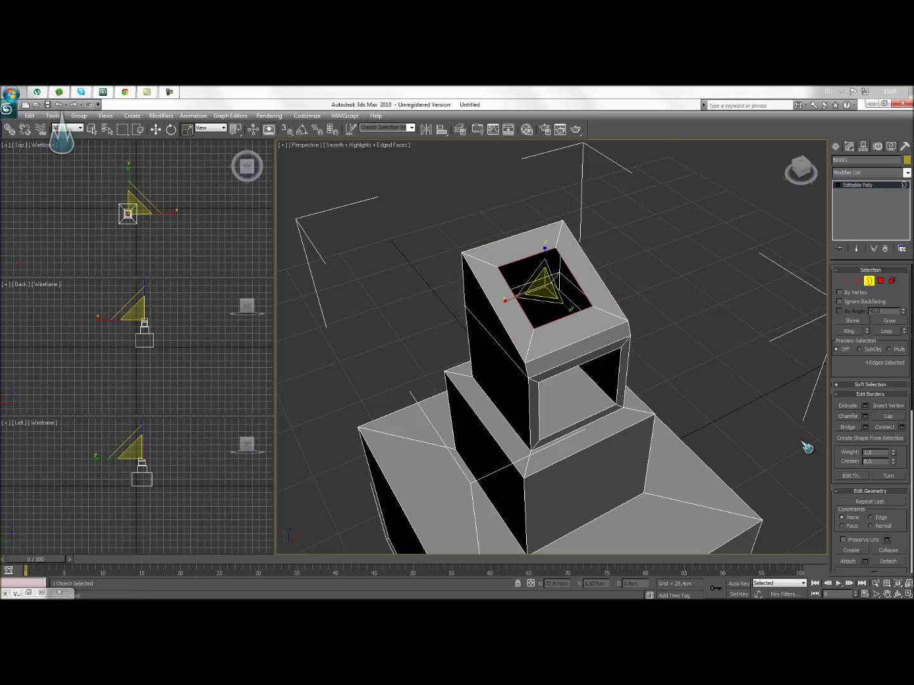
{"action": "left_click", "coordinate": [898, 551]}
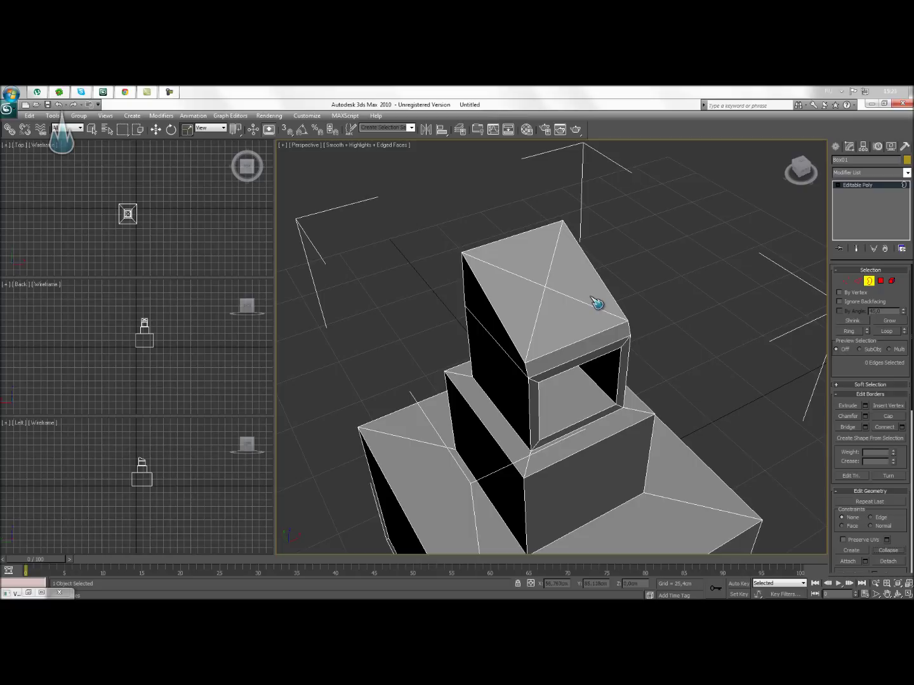
{"action": "left_click", "coordinate": [869, 280]}
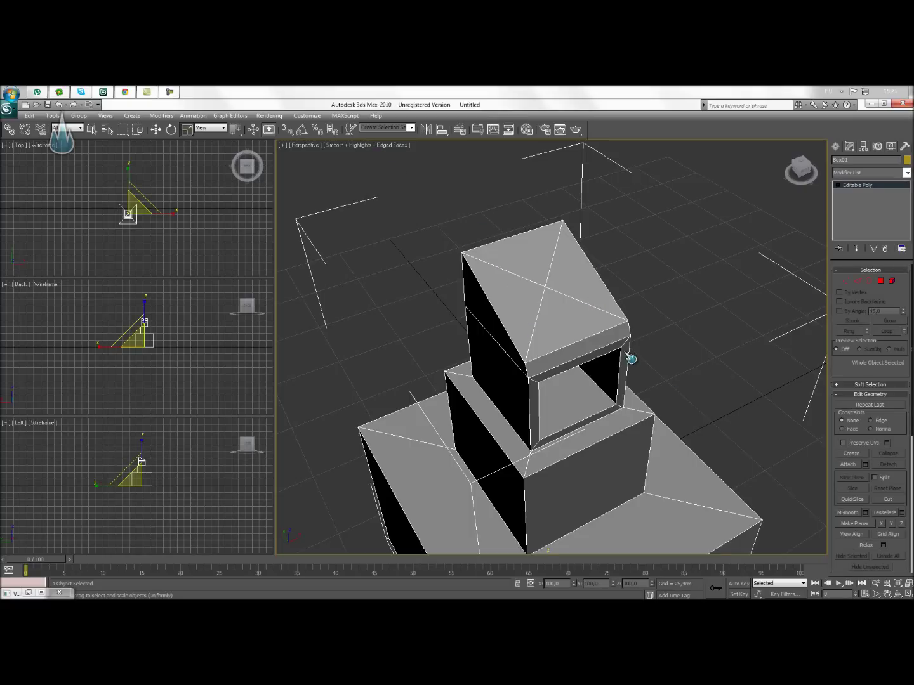
- Zoom out and Arc Rotate the Perspective view to see the whole stack from a new angle
{"action": "scroll", "coordinate": [675, 378], "scroll_direction": "down", "scroll_amount": 2}
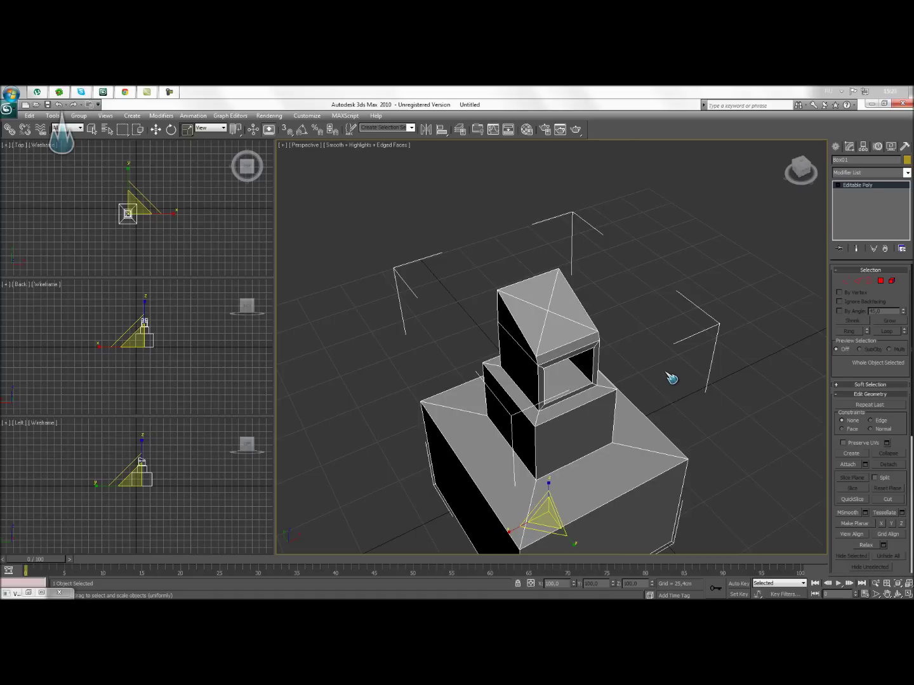
{"action": "left_click", "coordinate": [898, 594]}
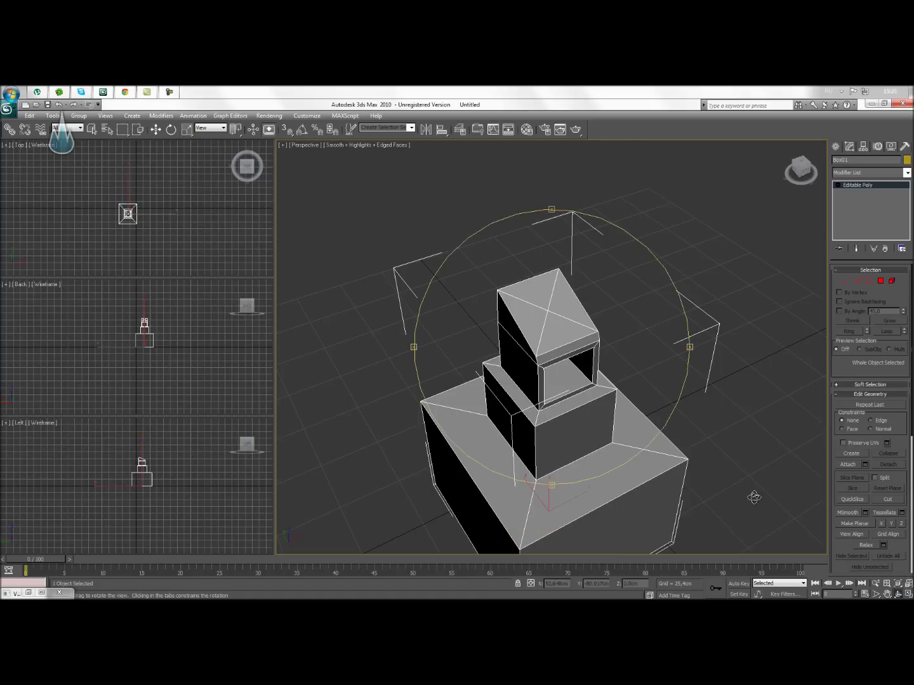
{"action": "left_click_drag", "start_coordinate": [582, 360], "coordinate": [581, 379]}
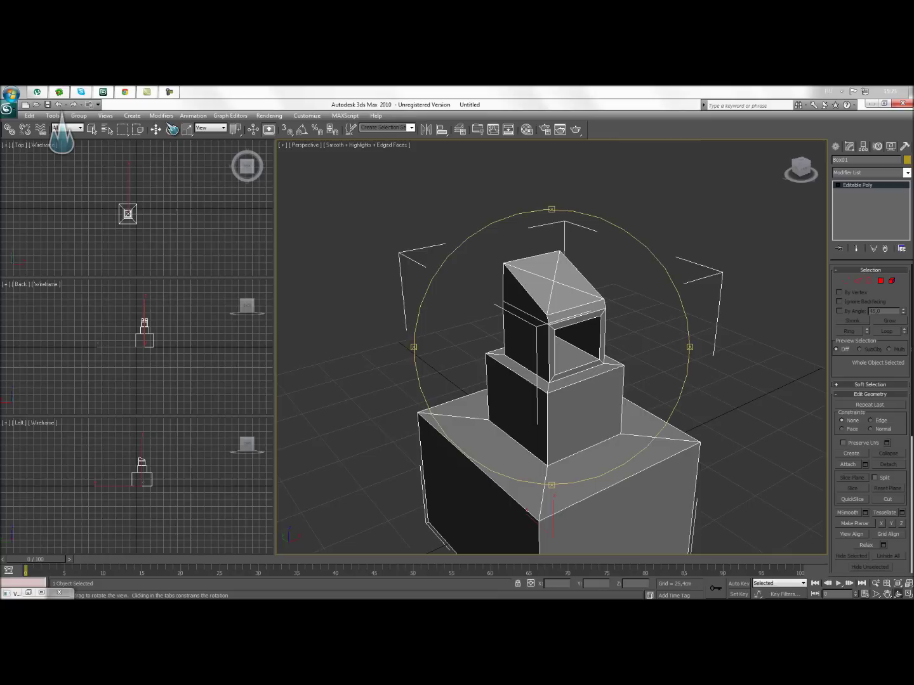
{"action": "left_click", "coordinate": [156, 129]}
{"action": "left_click", "coordinate": [857, 281]}
{"action": "left_click_drag", "start_coordinate": [713, 207], "coordinate": [632, 357]}
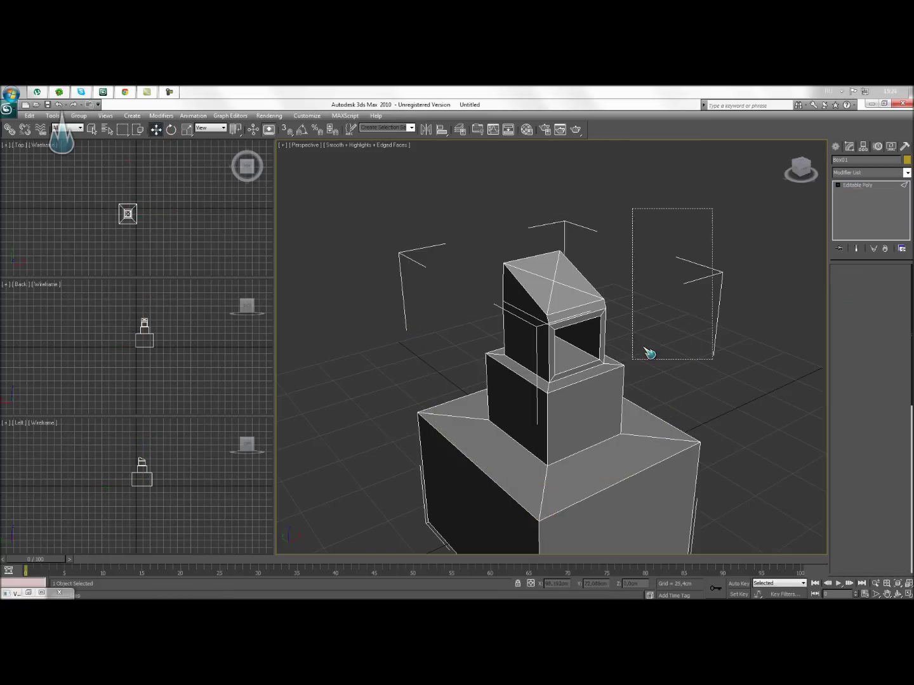
- Inspect edges and a corner vertex on the middle tier, then clear the selection
{"action": "left_click", "coordinate": [614, 411]}
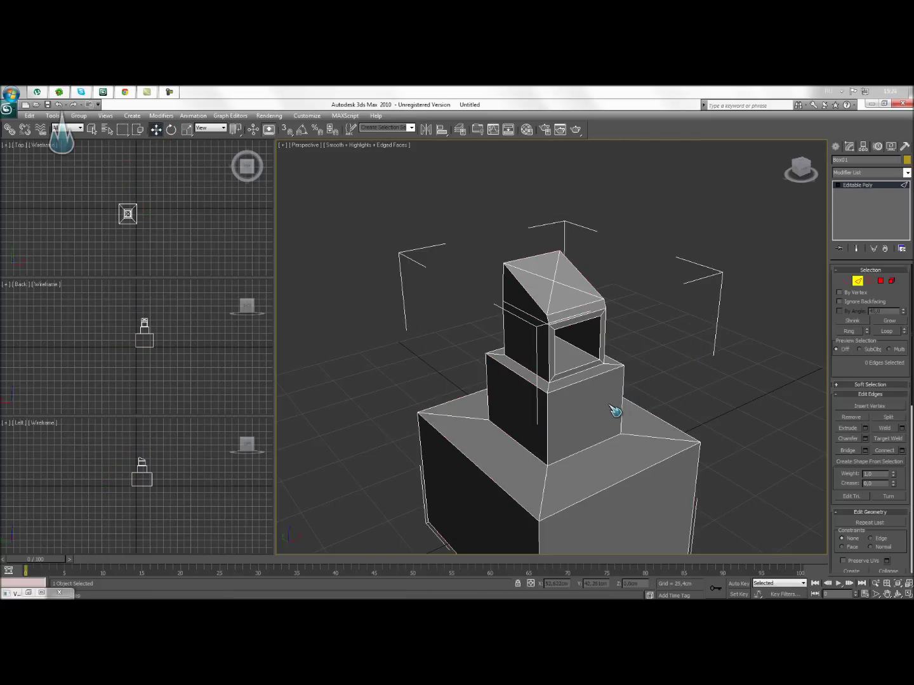
{"action": "left_click", "coordinate": [590, 374]}
{"action": "left_click", "coordinate": [547, 403]}
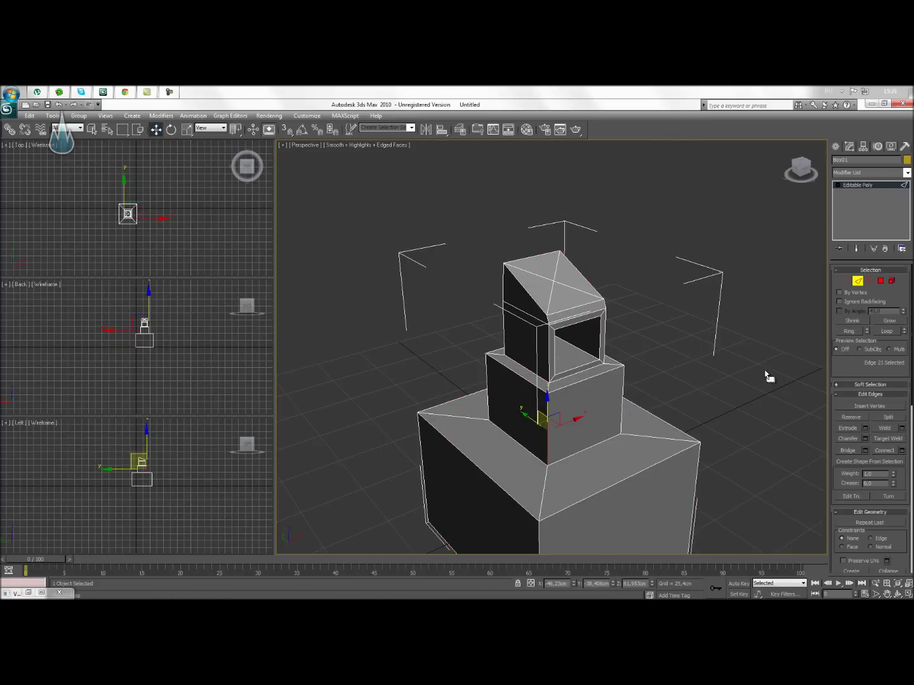
{"action": "left_click", "coordinate": [846, 280]}
{"action": "left_click", "coordinate": [547, 392]}
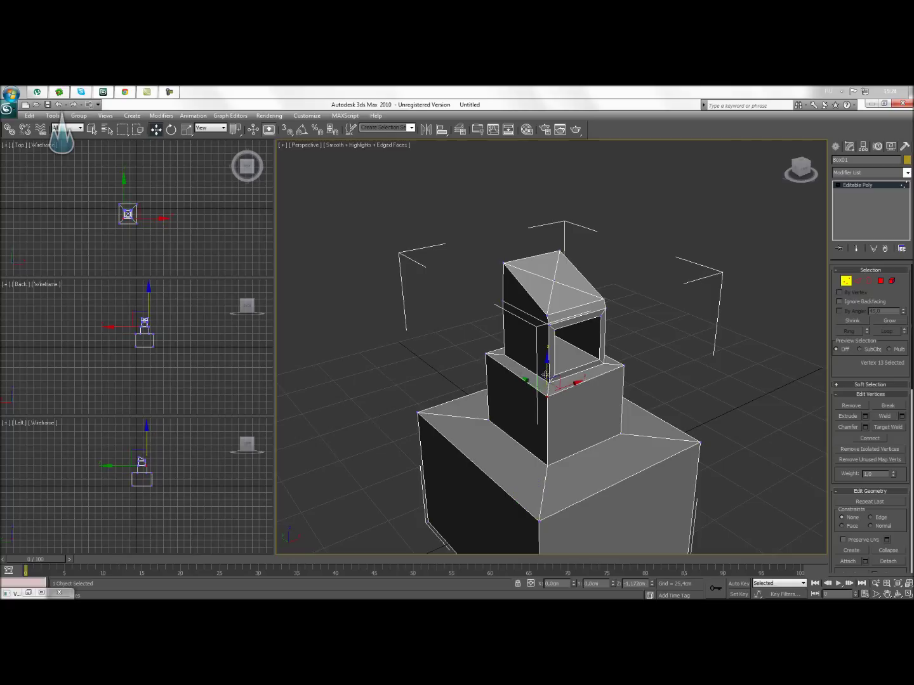
{"action": "left_click", "coordinate": [600, 370]}
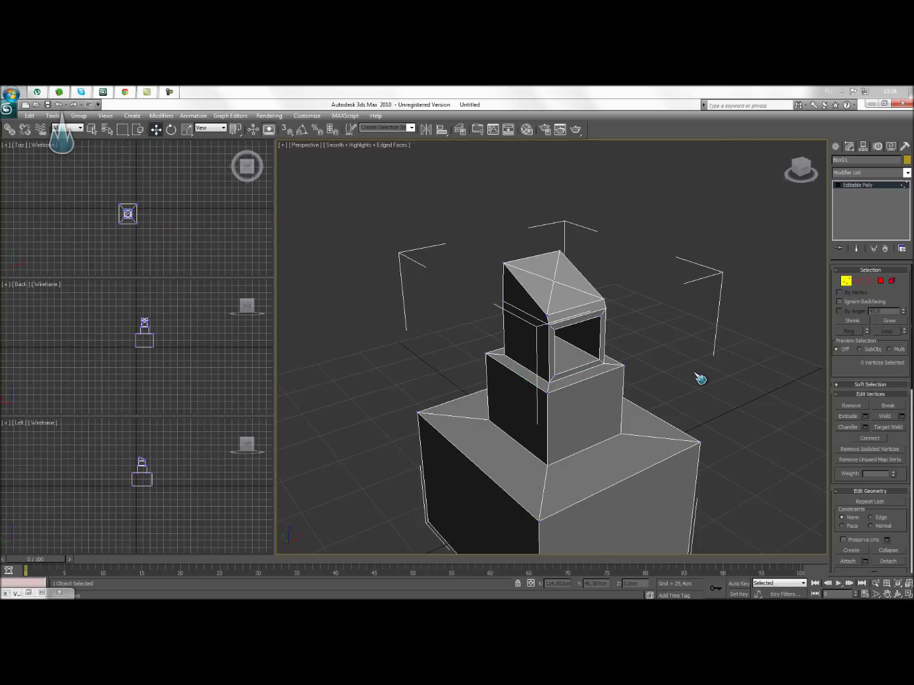
- Delete the roof's centre vertex and Cap the resulting border opening with a flat face
{"action": "left_click", "coordinate": [555, 280]}
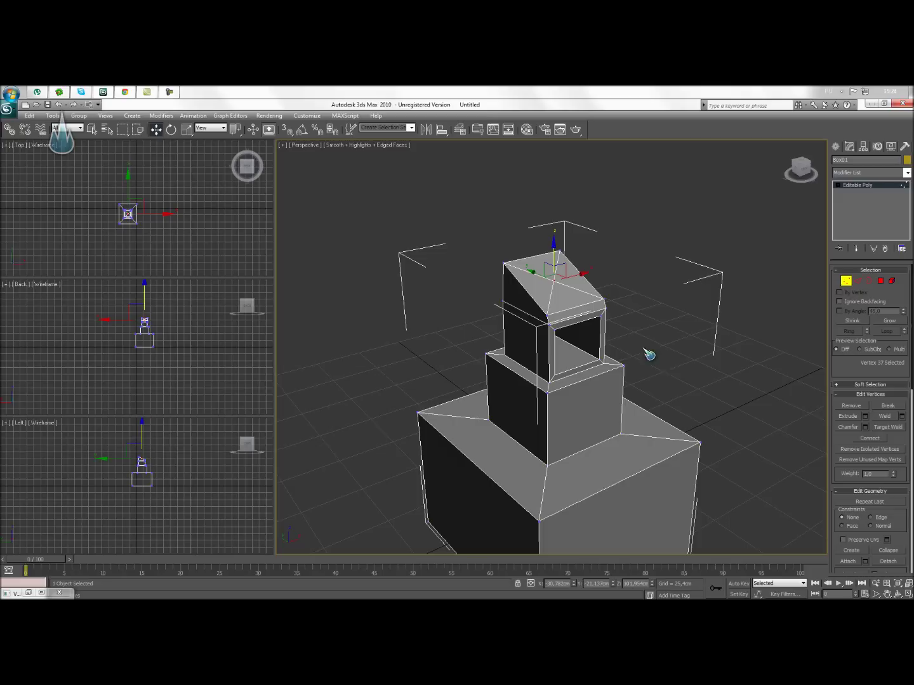
{"action": "key", "text": "Delete"}
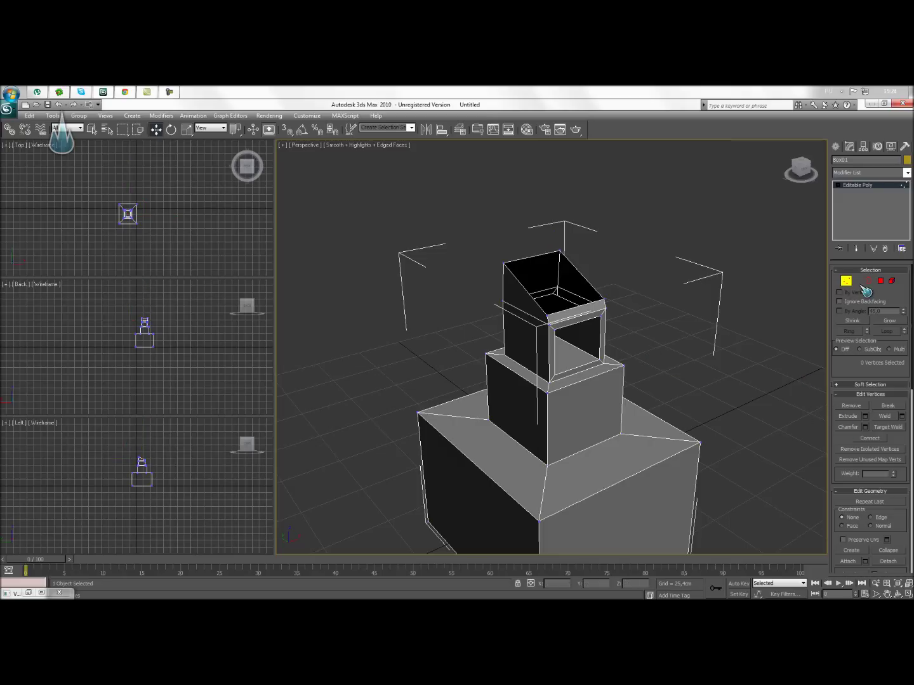
{"action": "left_click", "coordinate": [868, 280]}
{"action": "left_click", "coordinate": [531, 257]}
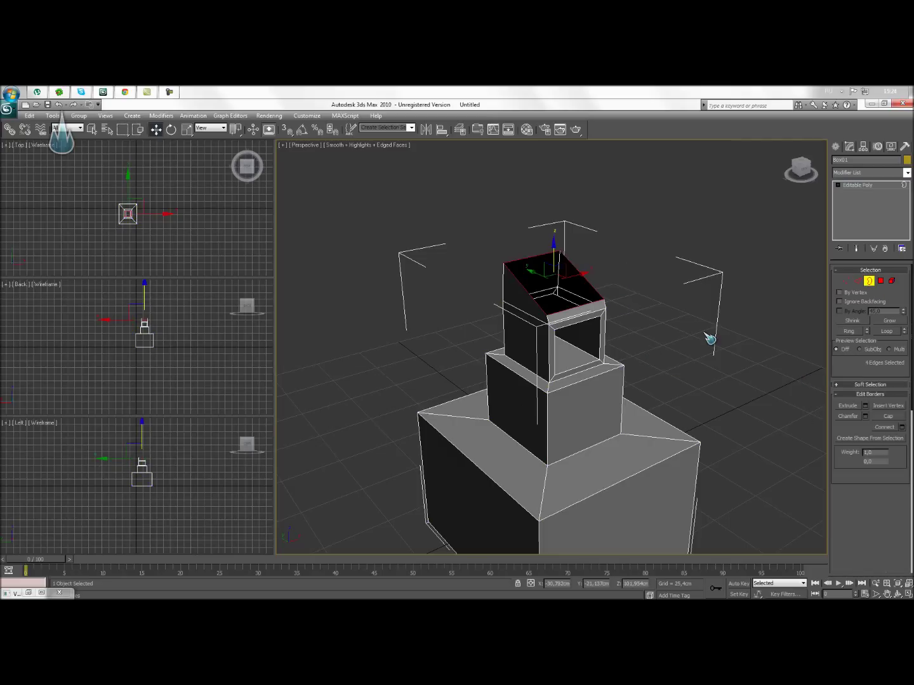
{"action": "left_click", "coordinate": [899, 416]}
{"action": "left_click", "coordinate": [868, 281]}
{"action": "left_click", "coordinate": [734, 294]}
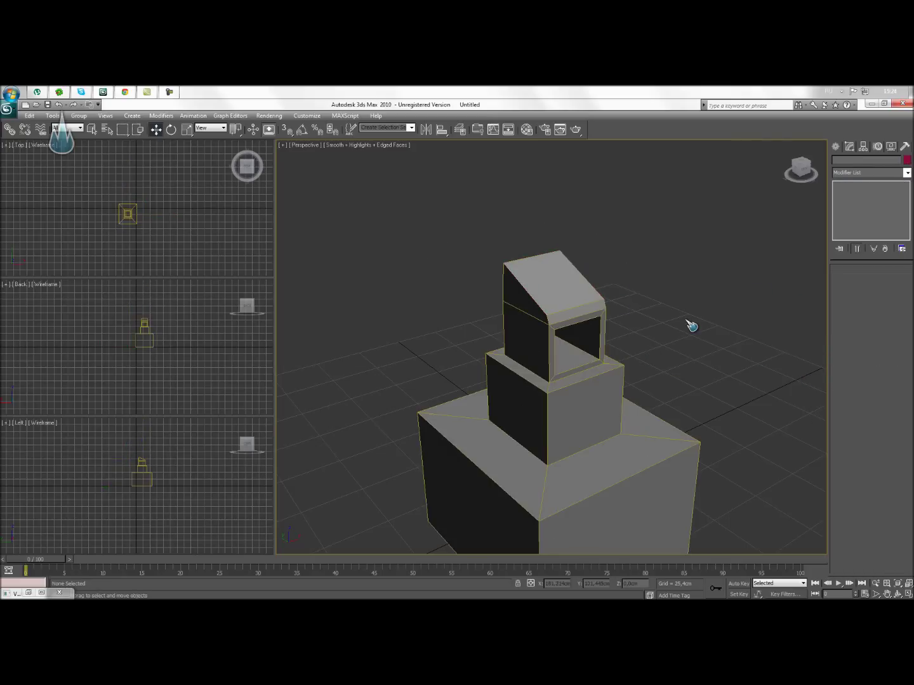
- Select Box01 by clicking its tiers in the Perspective viewport
{"action": "left_click", "coordinate": [609, 381]}
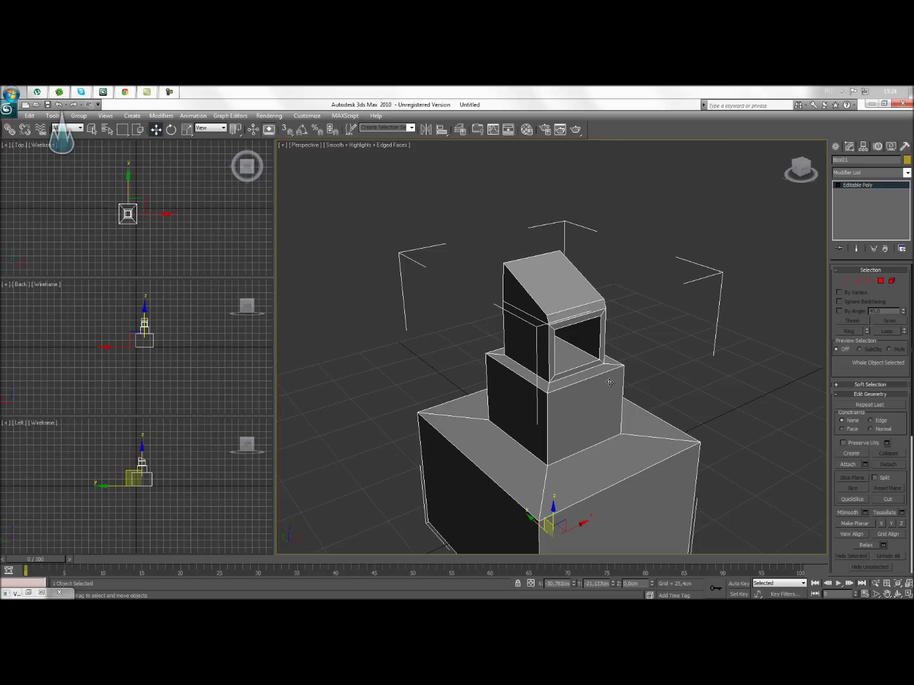
- In Polygon mode, click through faces of the lower, middle and upper boxes, then deselect
{"action": "left_click", "coordinate": [881, 282]}
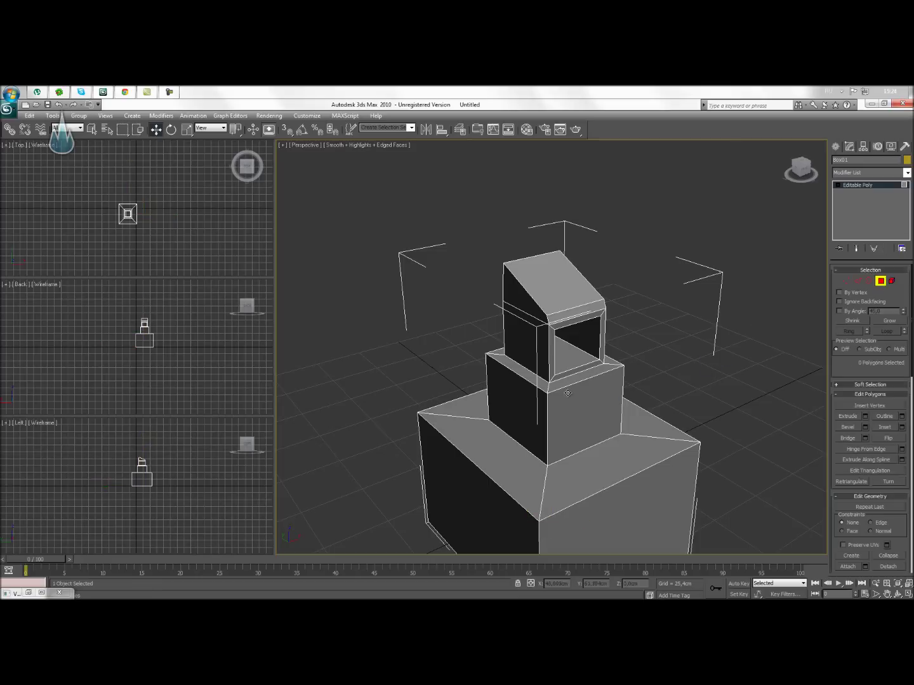
{"action": "left_click", "coordinate": [555, 424]}
{"action": "left_click", "coordinate": [533, 416]}
{"action": "left_click", "coordinate": [595, 415]}
{"action": "left_click", "coordinate": [520, 448]}
{"action": "left_click", "coordinate": [541, 421]}
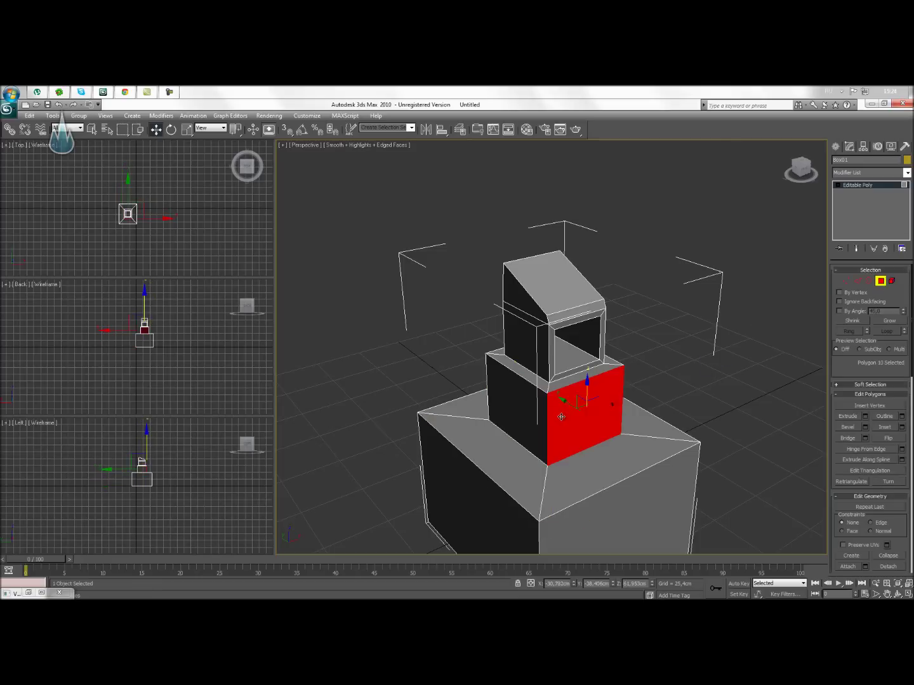
{"action": "left_click", "coordinate": [540, 407]}
{"action": "left_click", "coordinate": [533, 363]}
{"action": "left_click", "coordinate": [531, 311]}
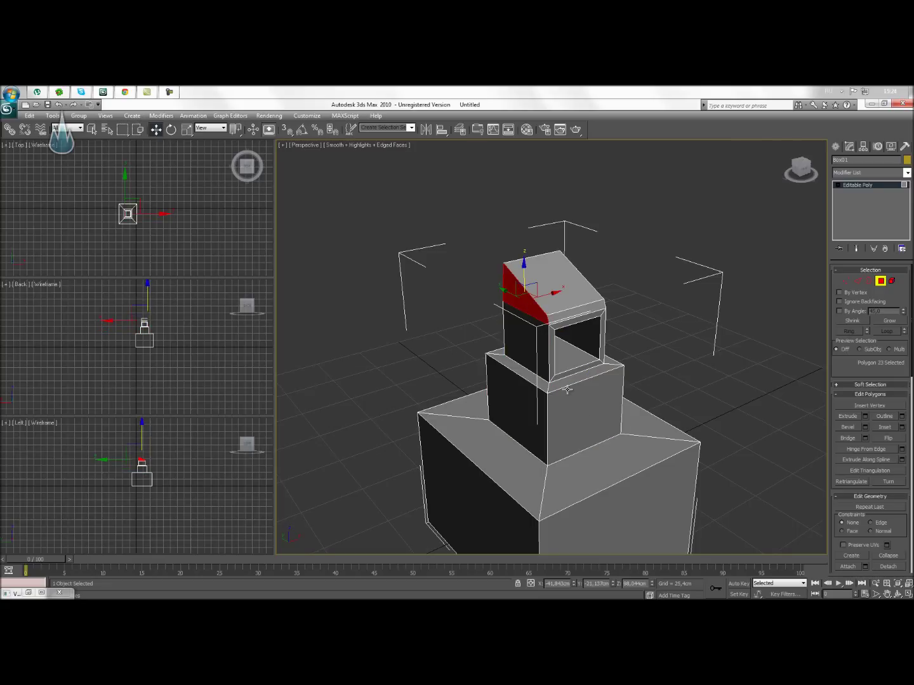
{"action": "left_click", "coordinate": [597, 440]}
{"action": "left_click", "coordinate": [676, 382]}
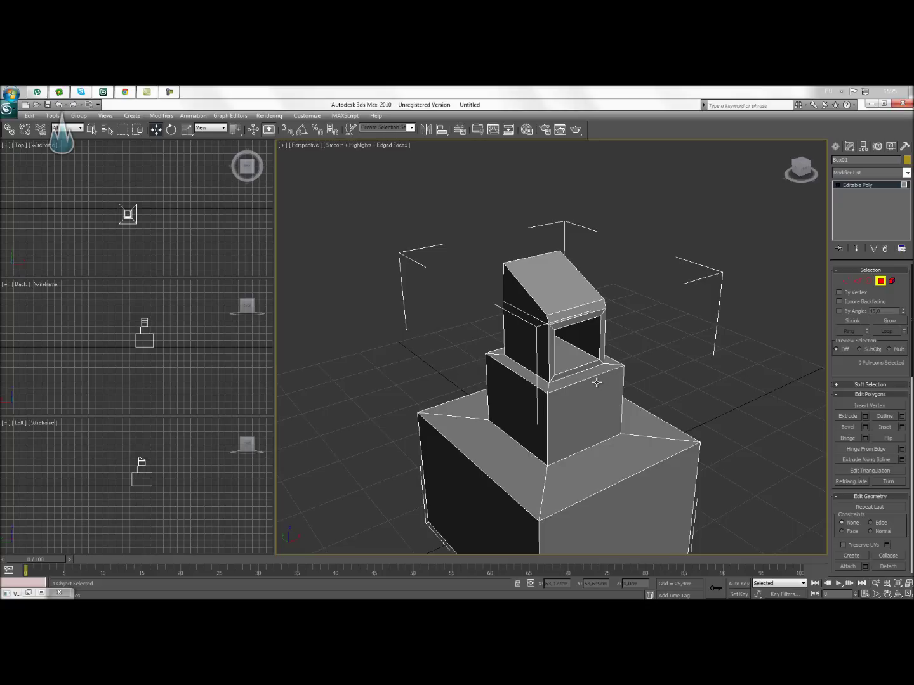
- Select the whole mesh as one element, then clear it and return to Polygon mode
{"action": "left_click", "coordinate": [892, 280]}
{"action": "left_click", "coordinate": [528, 315]}
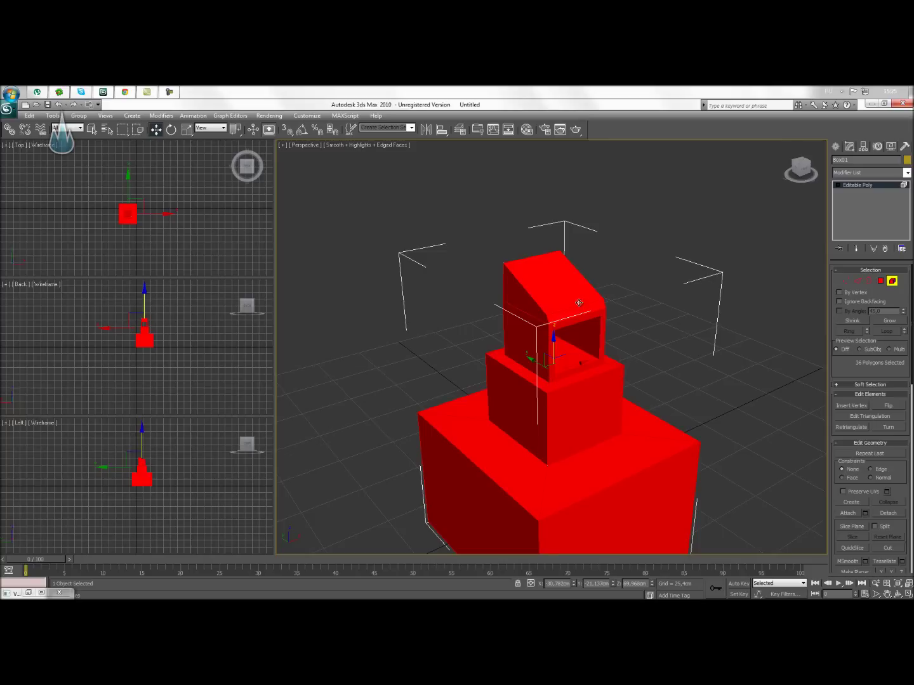
{"action": "key", "text": "F2"}
{"action": "key", "text": "F2"}
{"action": "left_click", "coordinate": [686, 349]}
{"action": "left_click", "coordinate": [881, 281]}
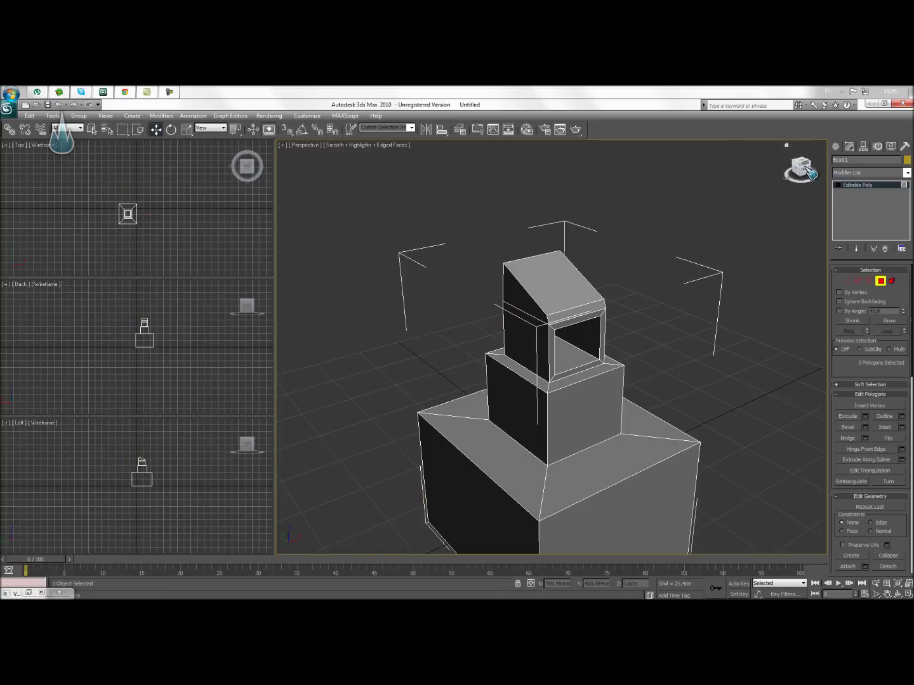
- From the front view, region-select the top block's polygons and Detach them as Object01
{"action": "left_click", "coordinate": [805, 169]}
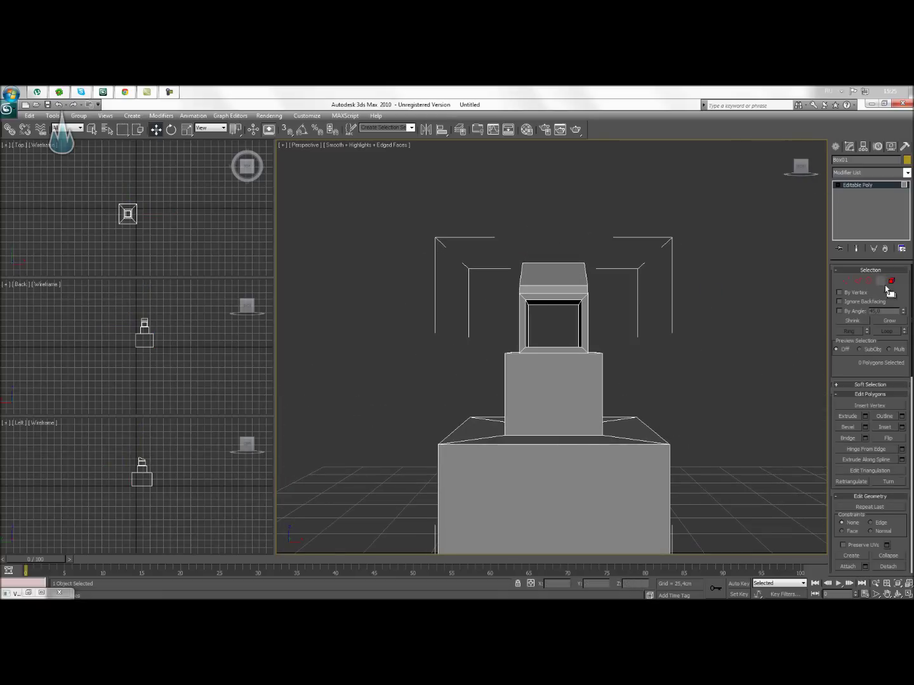
{"action": "left_click_drag", "start_coordinate": [645, 383], "coordinate": [453, 398]}
{"action": "left_click_drag", "start_coordinate": [756, 169], "coordinate": [496, 356]}
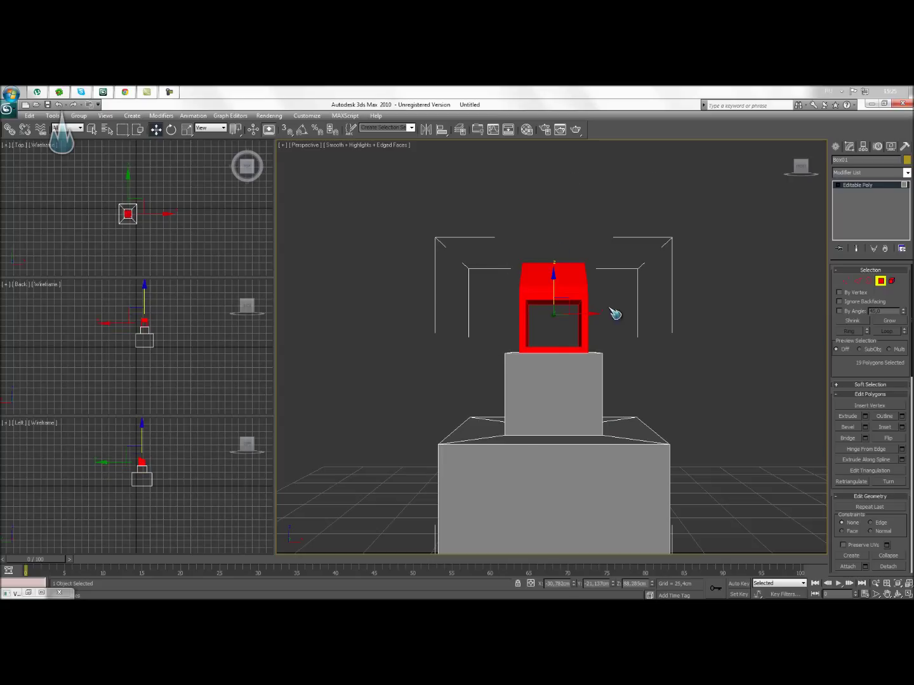
{"action": "left_click", "coordinate": [898, 593]}
{"action": "left_click_drag", "start_coordinate": [755, 489], "coordinate": [581, 394]}
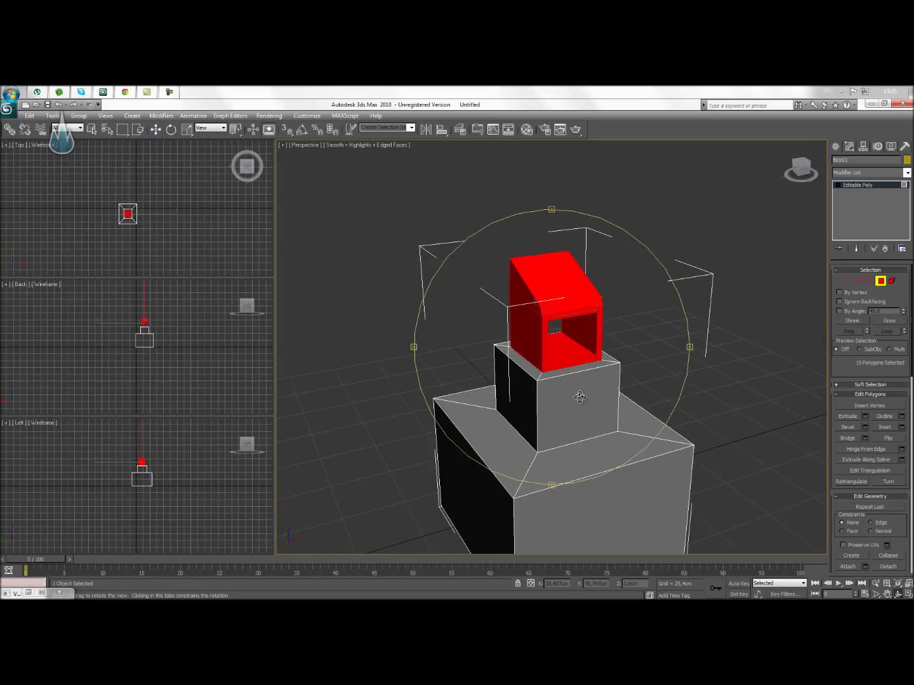
{"action": "left_click", "coordinate": [895, 567]}
{"action": "left_click", "coordinate": [487, 361]}
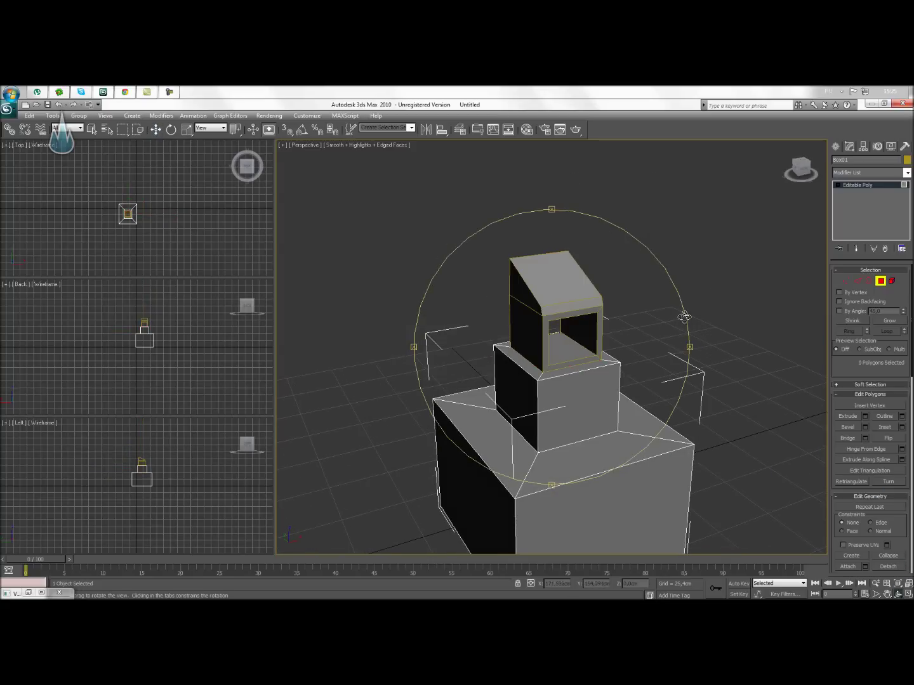
- Select Object01 and try moving it up and down, cancelling and undoing each move
{"action": "left_click", "coordinate": [880, 281]}
{"action": "key", "text": "w"}
{"action": "left_click", "coordinate": [567, 323]}
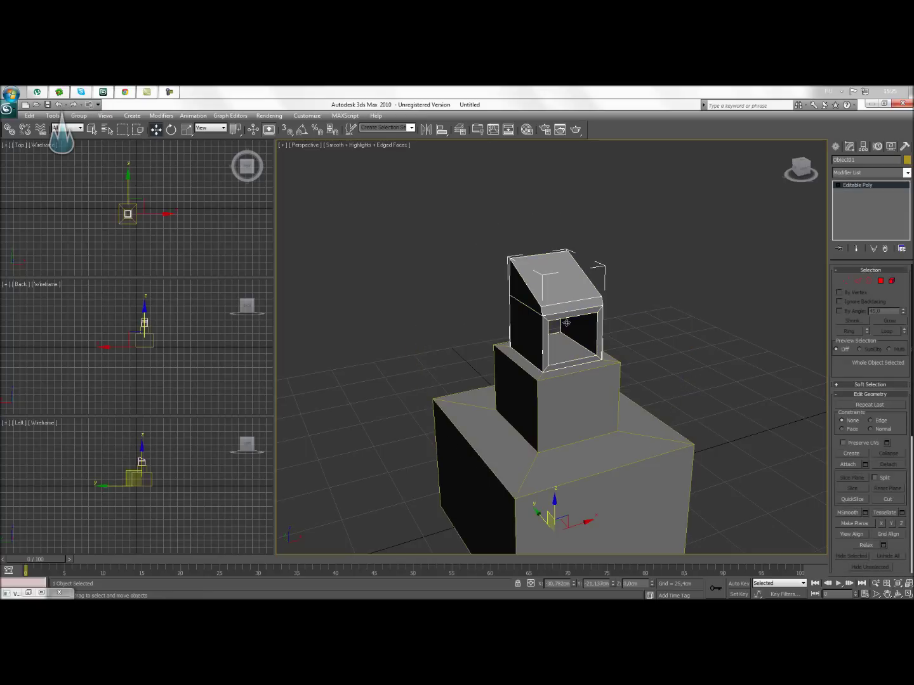
{"action": "left_click_drag", "start_coordinate": [551, 492], "coordinate": [552, 416]}
{"action": "right_click", "coordinate": [552, 416]}
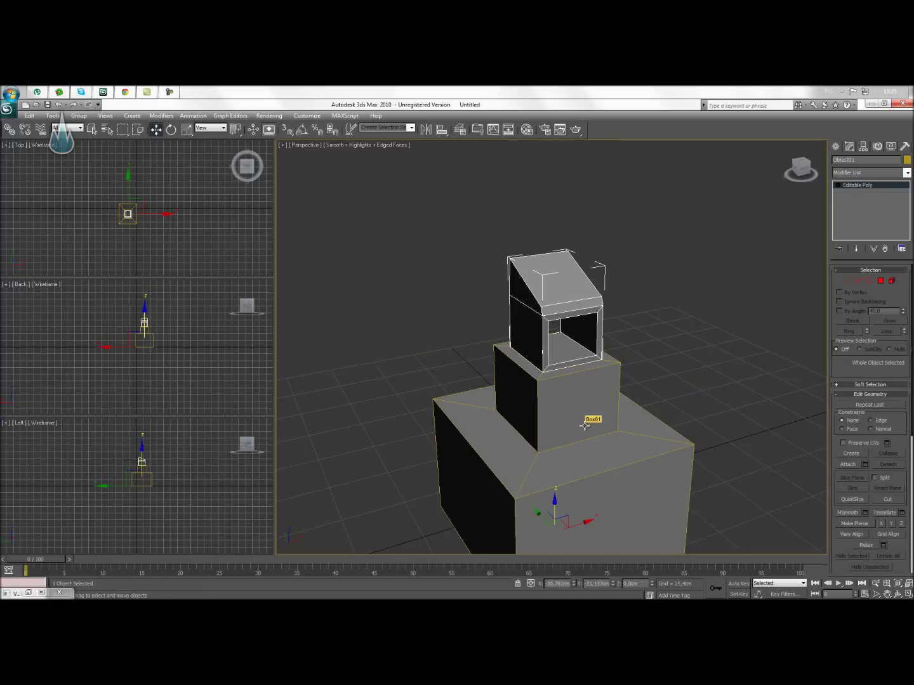
{"action": "left_click", "coordinate": [700, 382]}
{"action": "left_click", "coordinate": [578, 334]}
{"action": "left_click_drag", "start_coordinate": [554, 504], "coordinate": [566, 508]}
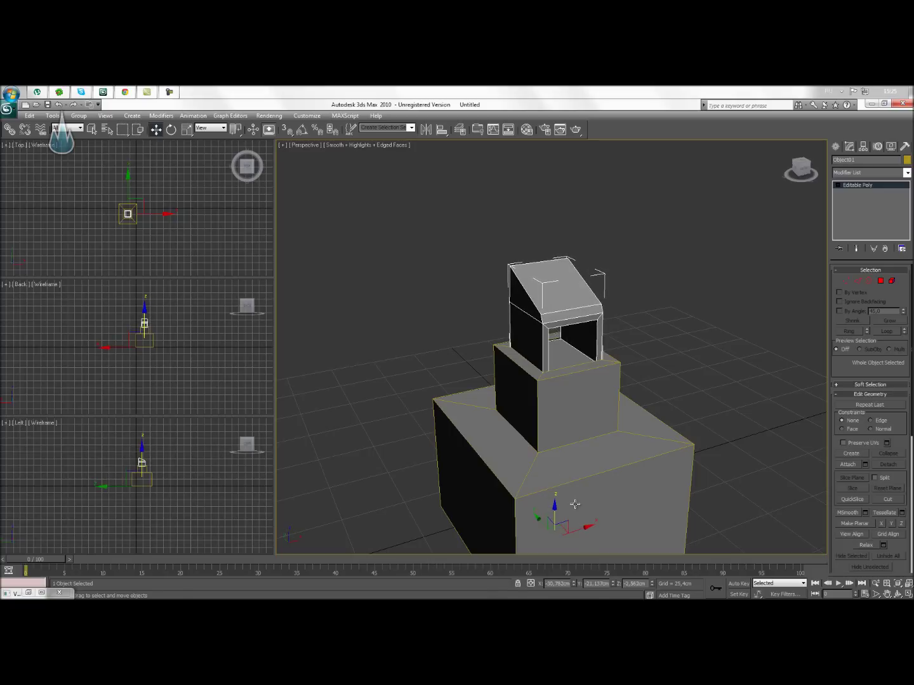
{"action": "key", "text": "ctrl+z"}
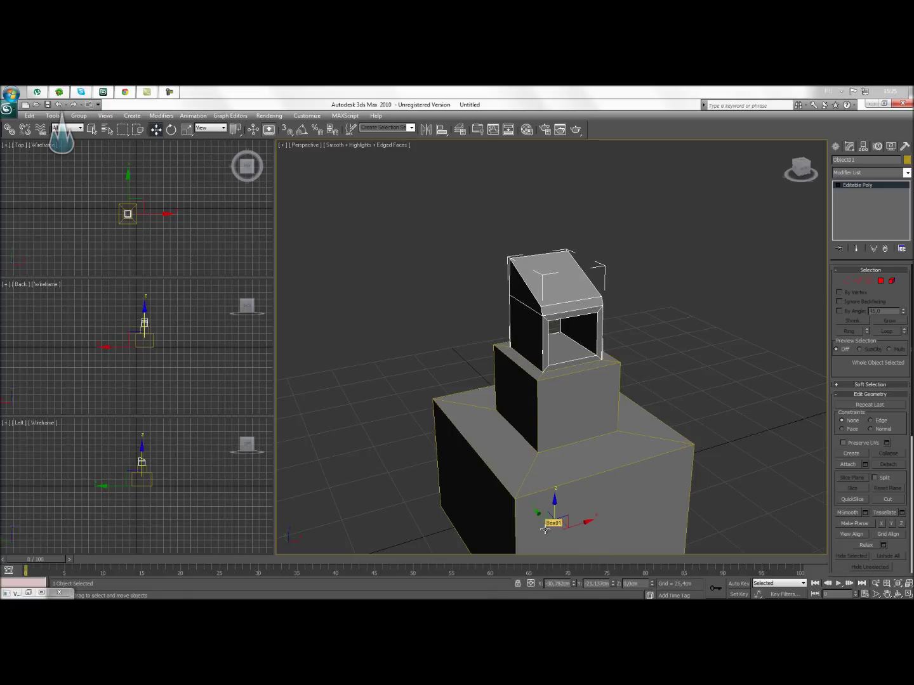